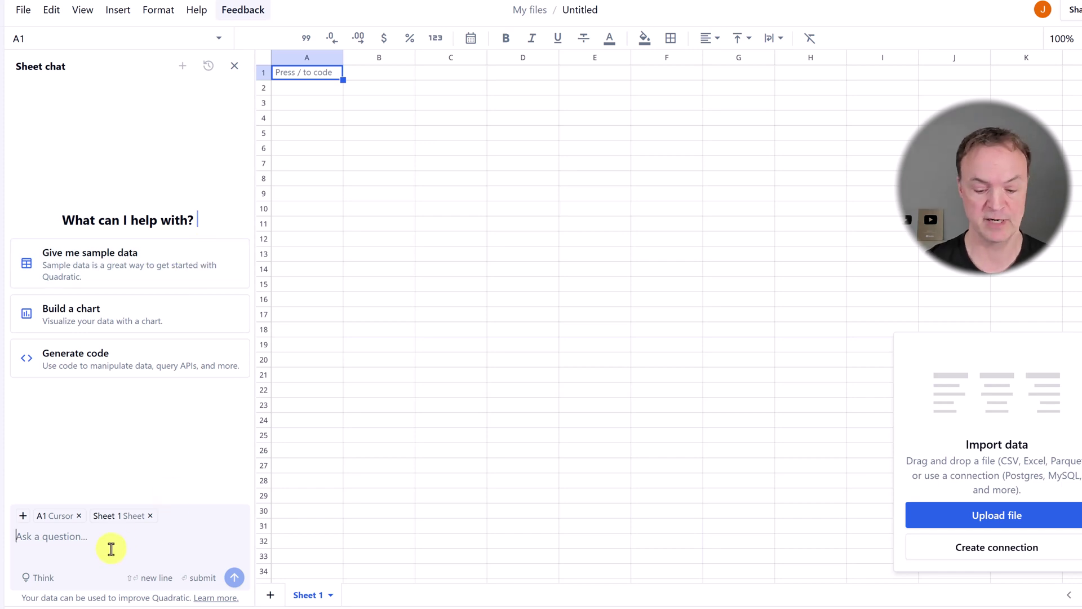
- Ask the AI for a 20-entry sales_data table covering four regions, five products and four salespeople
text(Create sales data for four different regions, have 5 different products with 4 sales people, 20 entries)
click(234, 578)
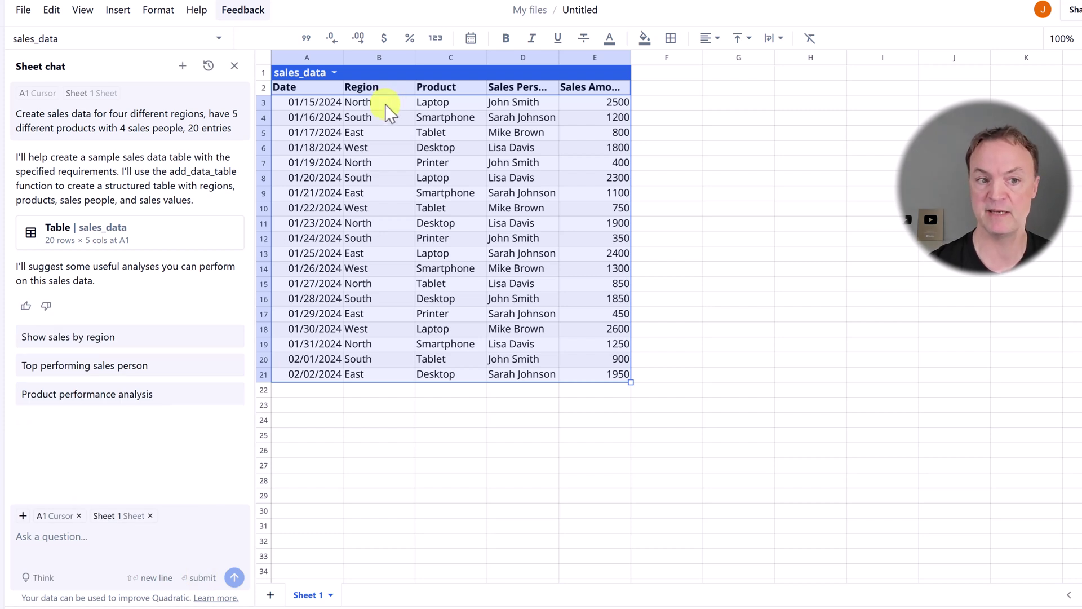
- Request a pivot table for top regions and move the Python1 regional totals from G1 to G3
click(112, 537)
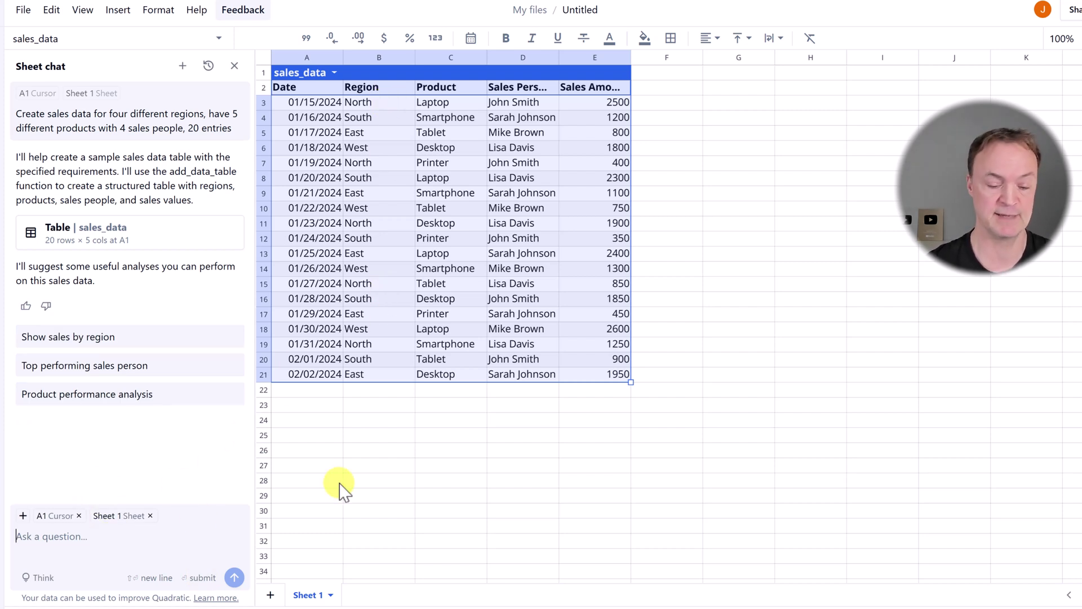
text(create a p)
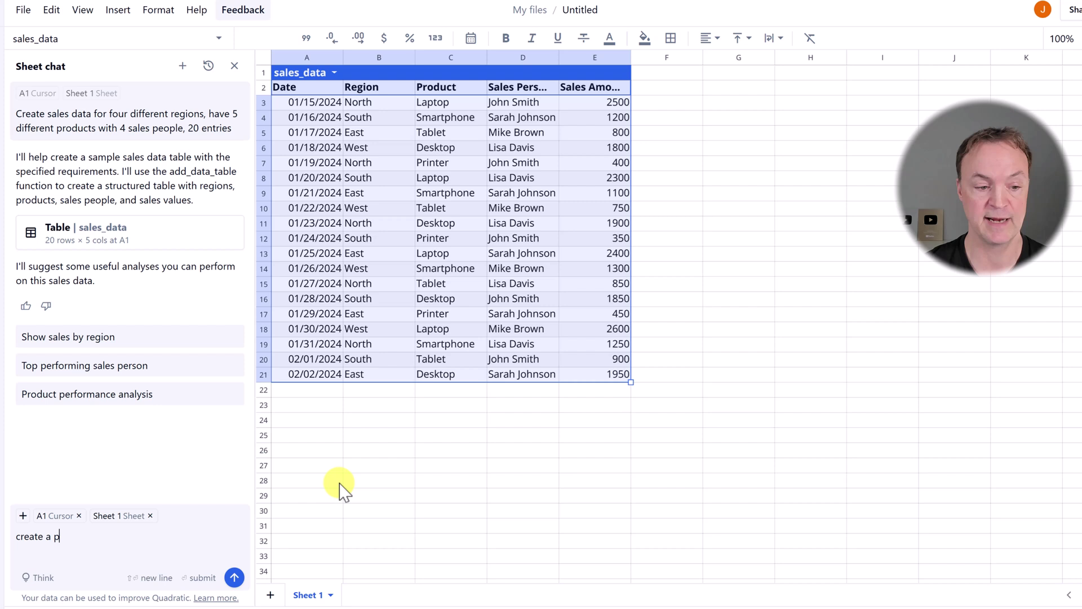
text(ivot table)
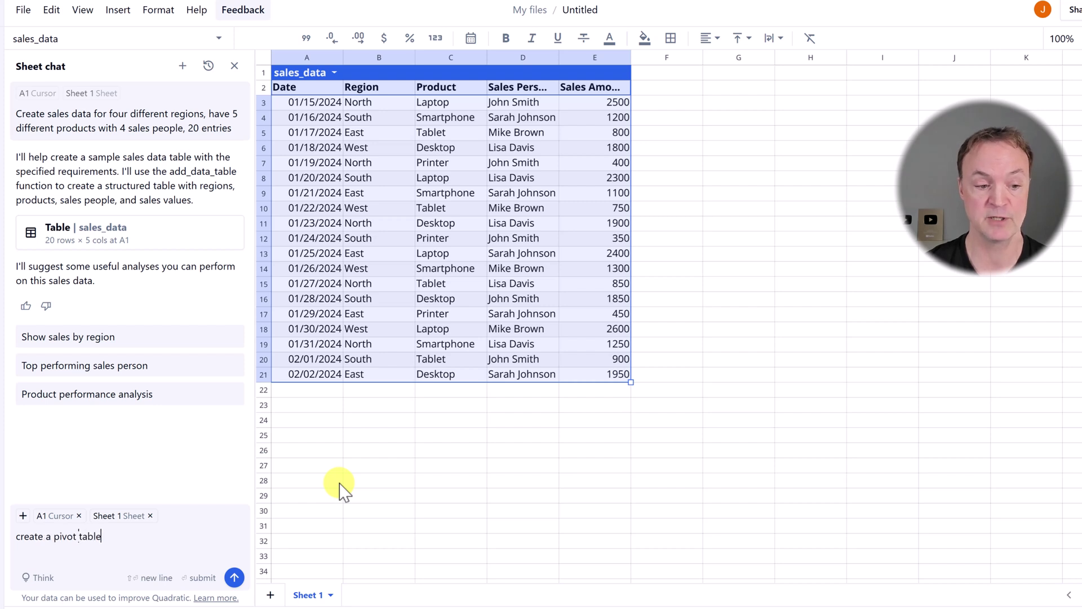
text( for tab)
key(BackSpace)
key(BackSpace)
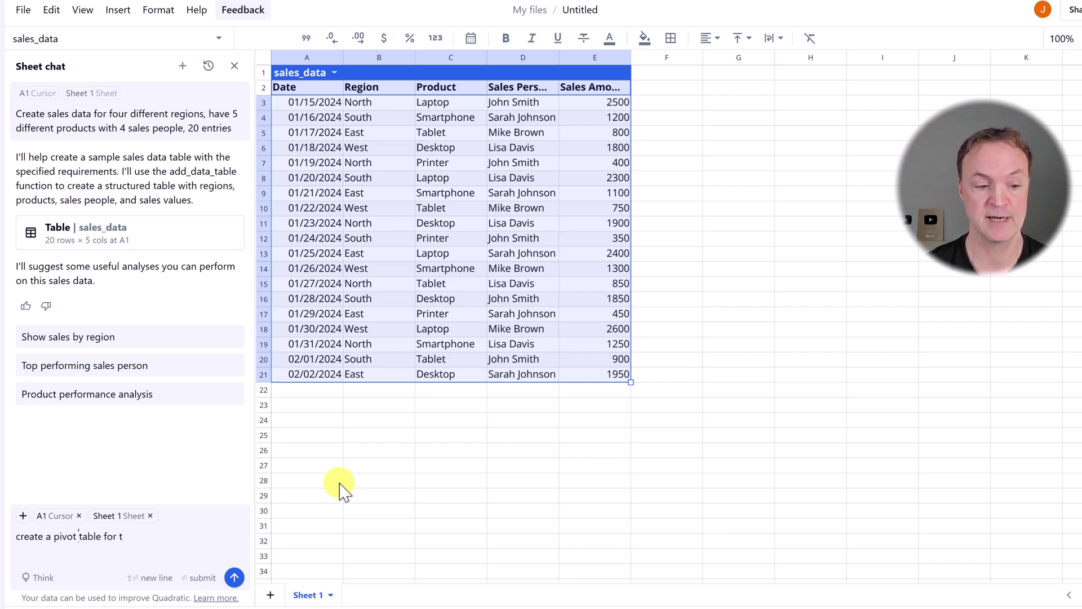
text(op regions)
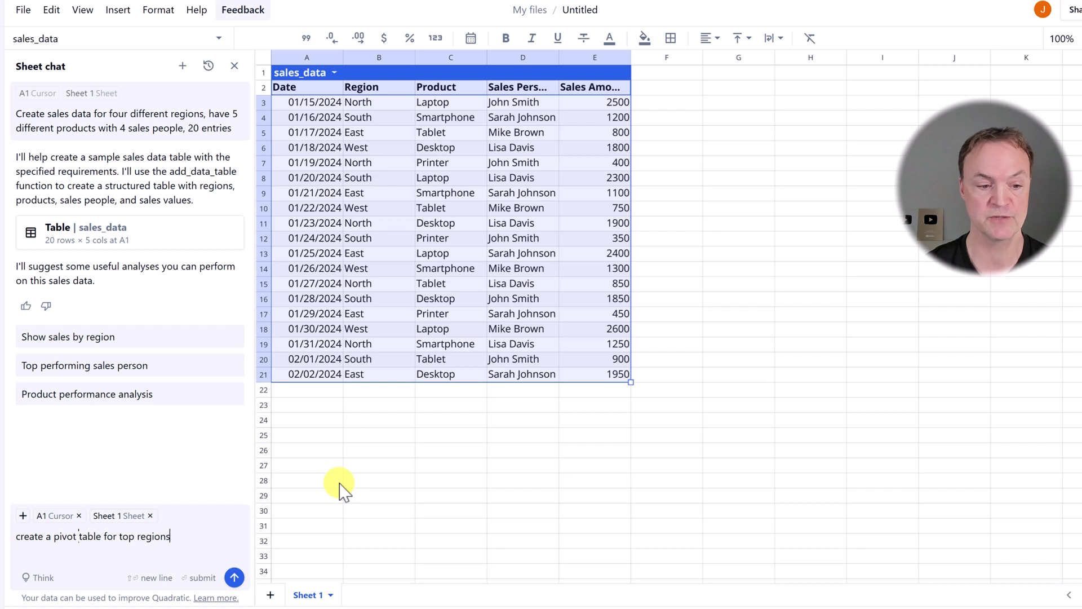
key(Return)
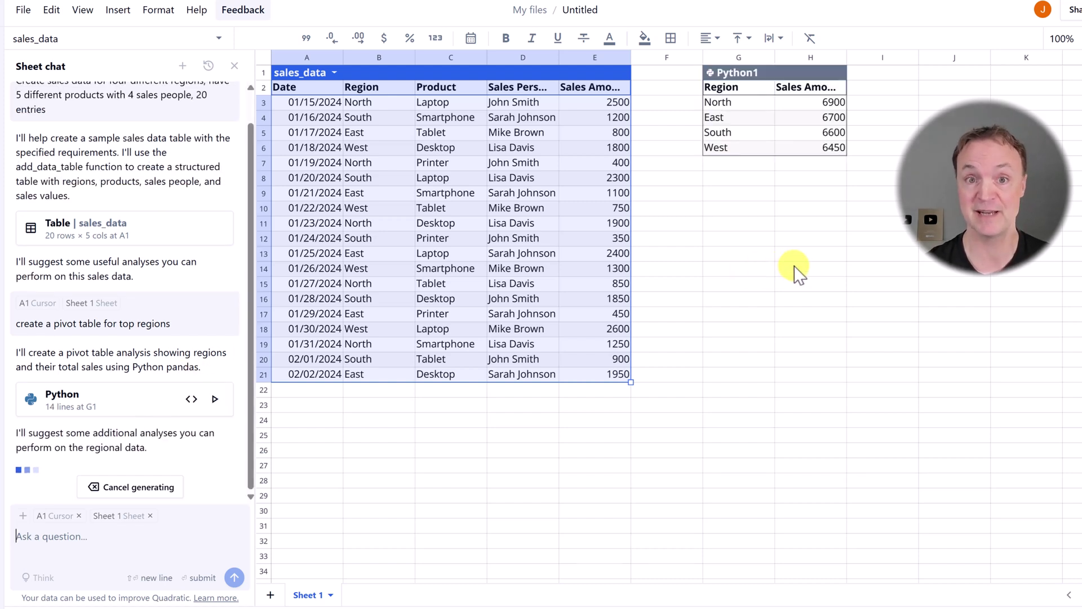
click(754, 76)
drag(725, 112, 726, 142)
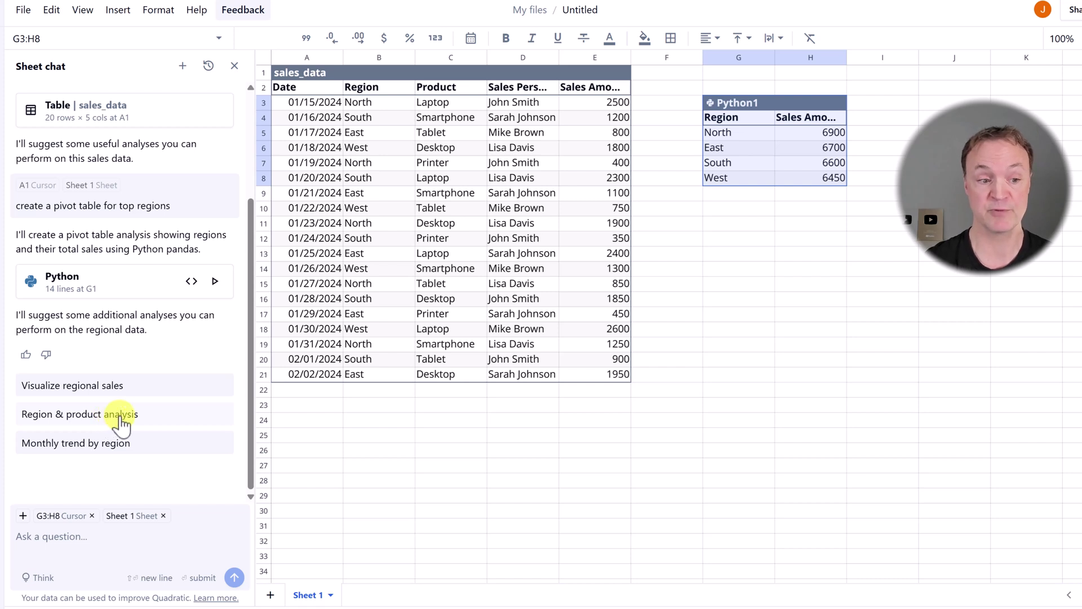
- Use the 'Visualize regional sales' suggestion to add a Total Sales by Region bar chart at J1
click(92, 389)
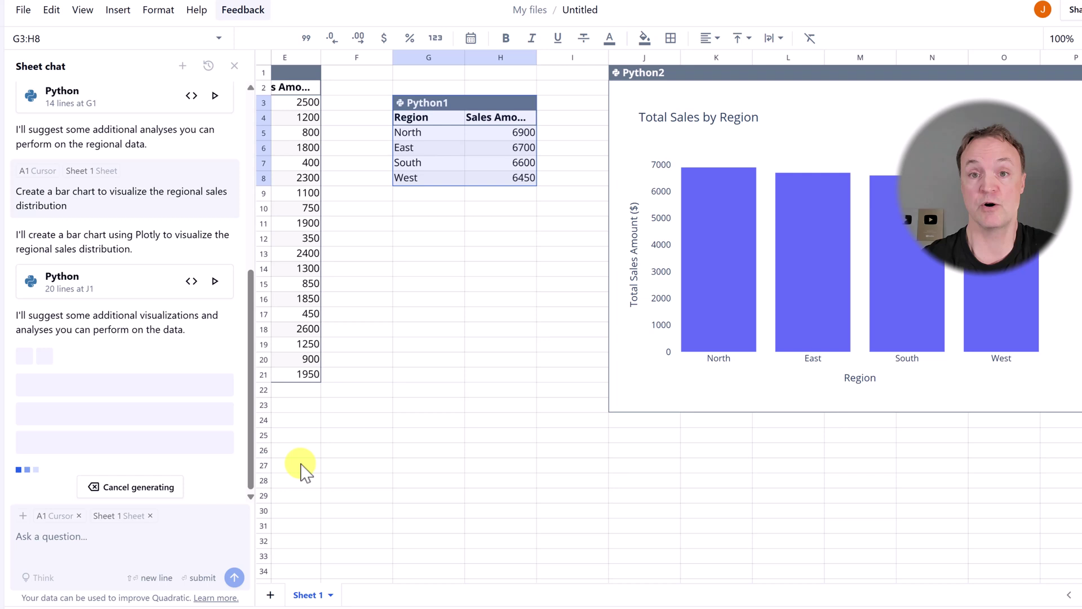
- Ask the Sheet chat to 'turn it to red' to recolor the regional sales bars
click(86, 535)
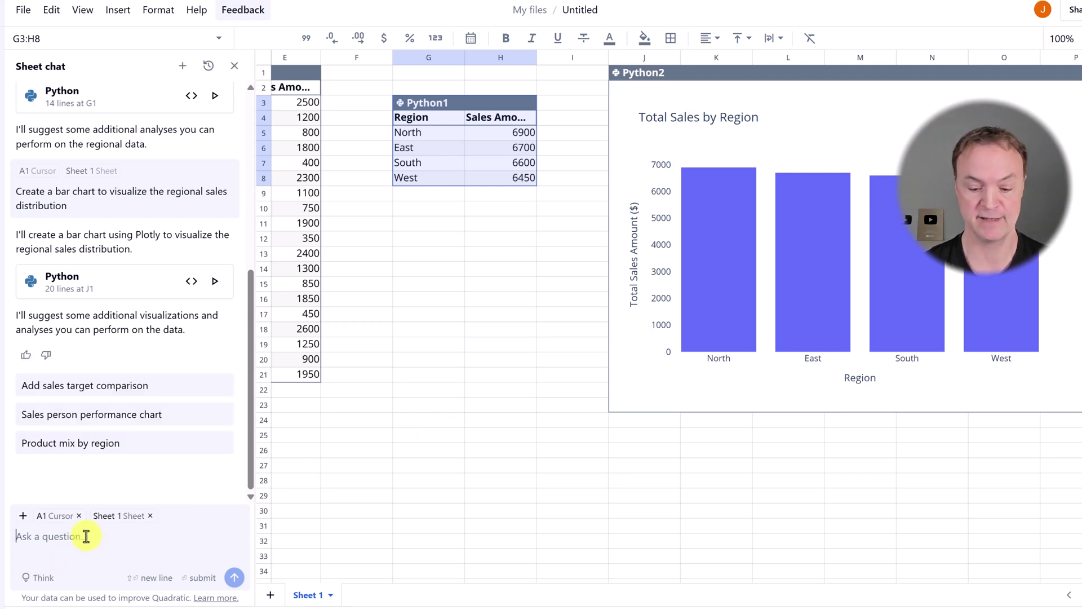
text(turn it to )
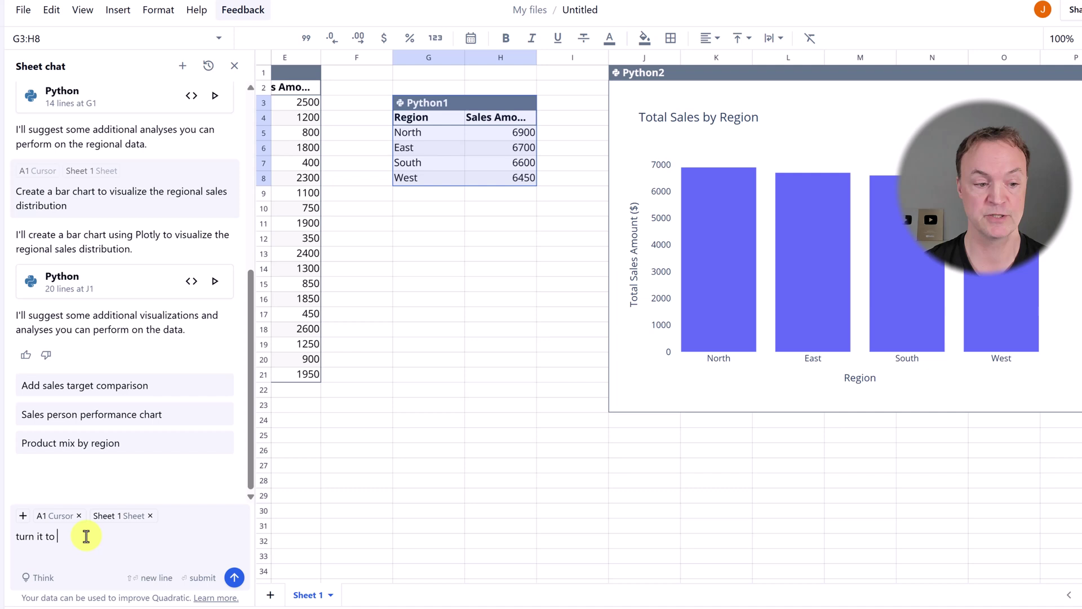
text(red)
key(Return)
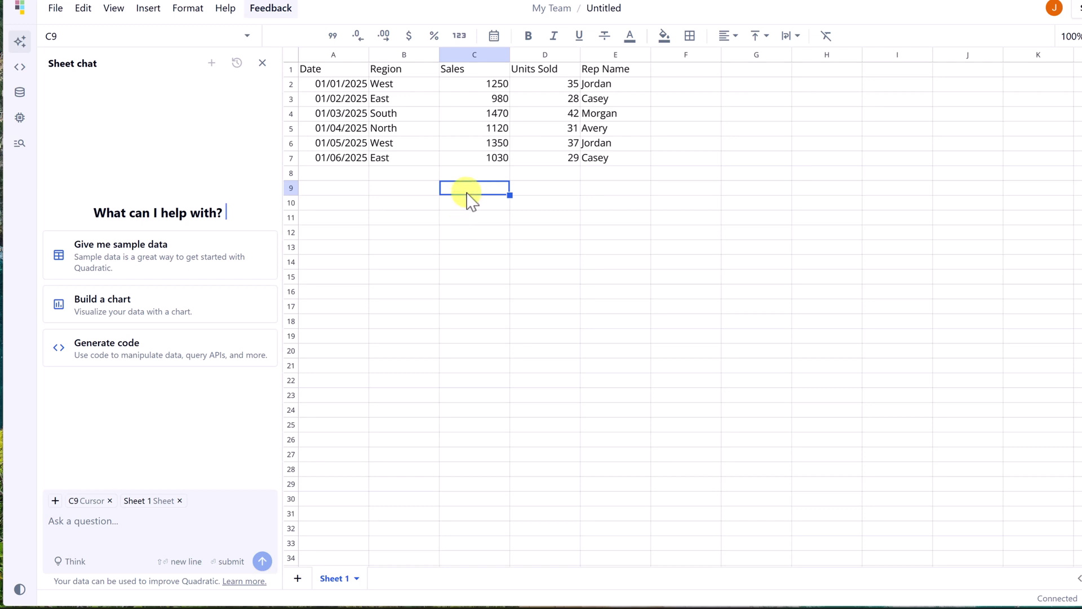
- Make C9 a Python code cell, check its Console, then return to Code chat
key(/)
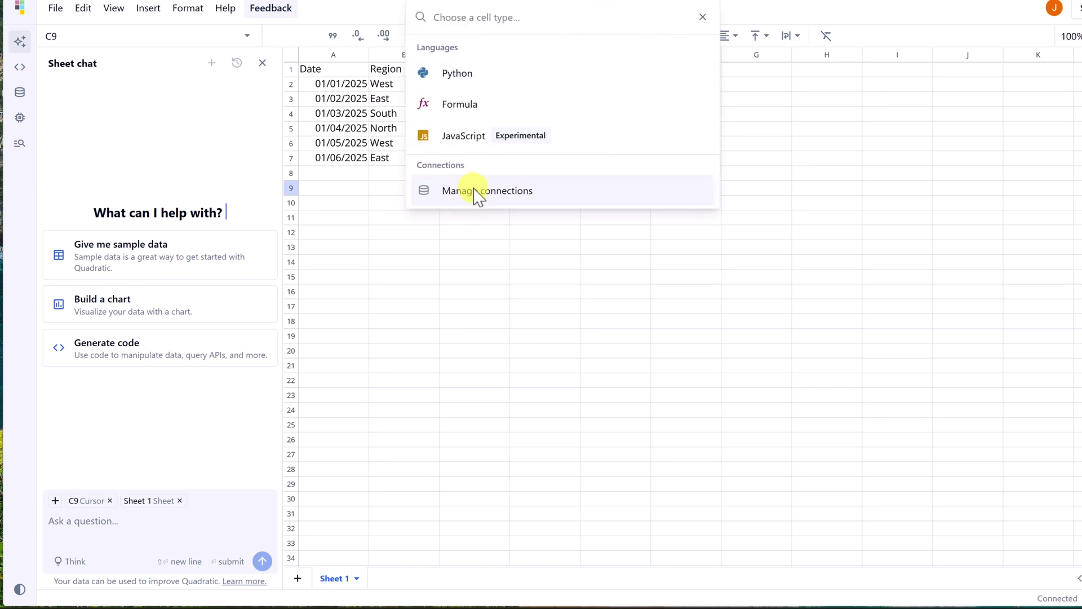
click(483, 74)
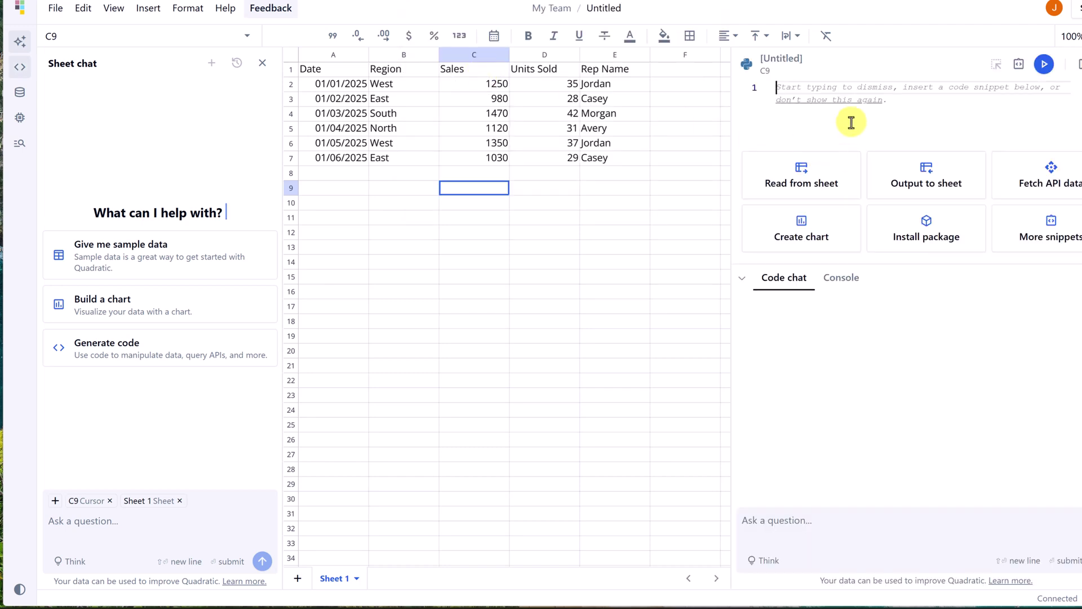
click(841, 279)
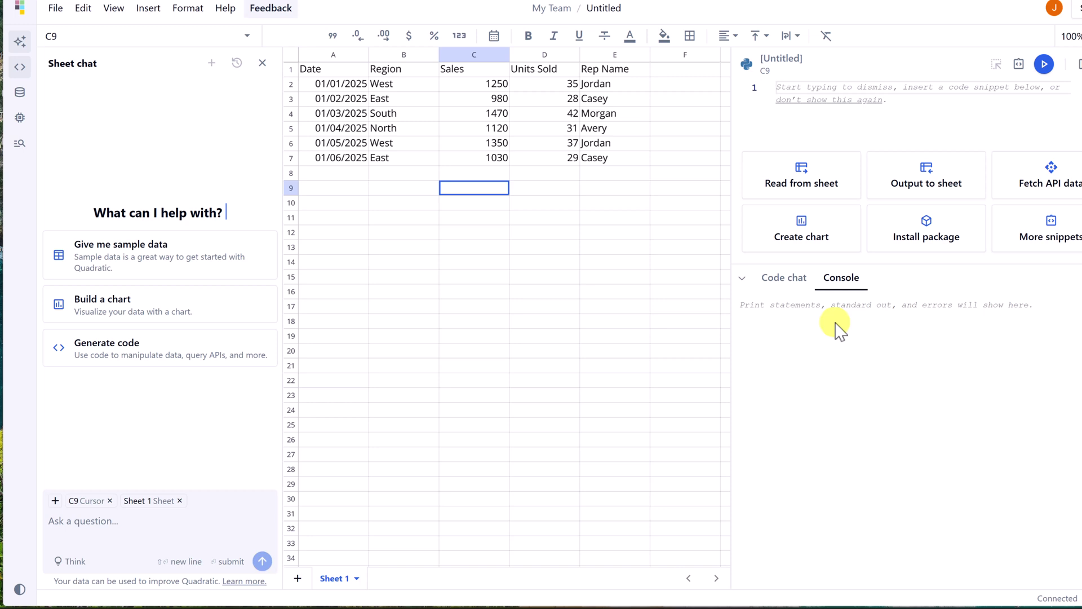
click(782, 280)
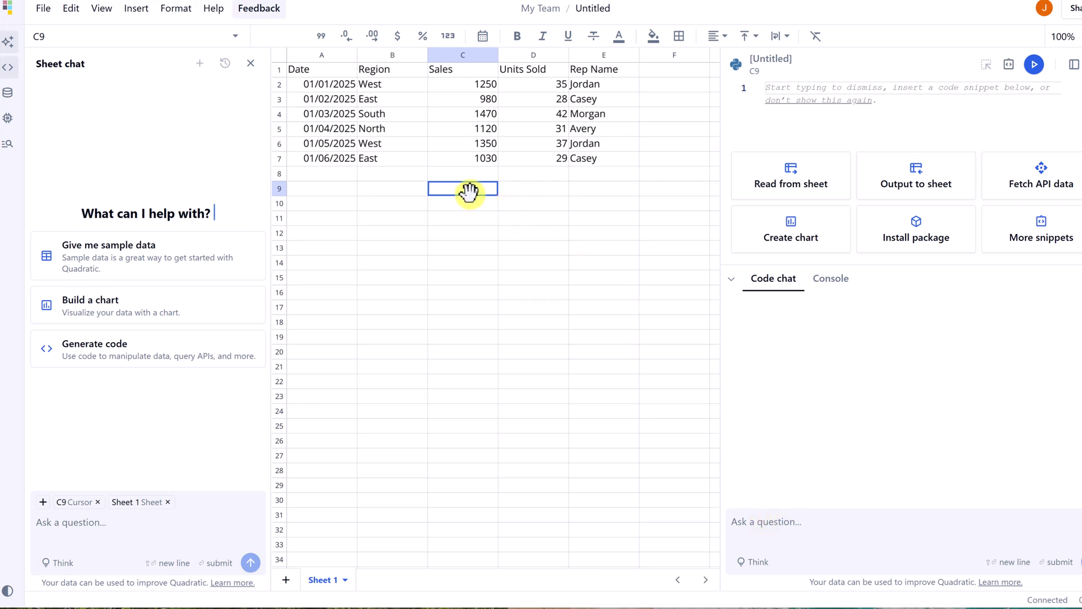
- Have Code chat write pandas code grouping sales by region and summing them, and accept it
click(769, 521)
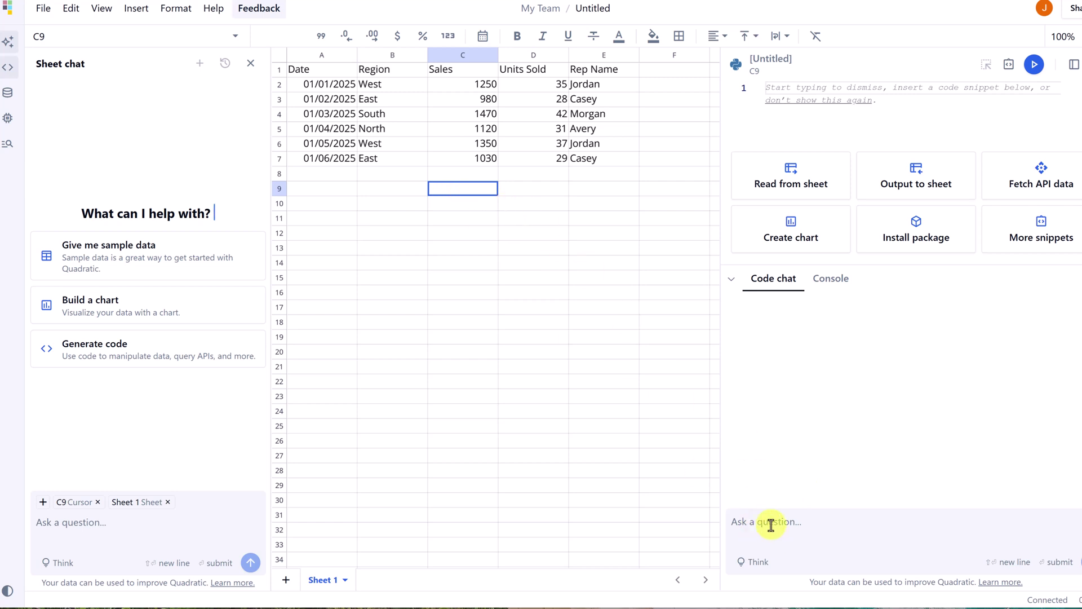
text(Group sales by region and sum them)
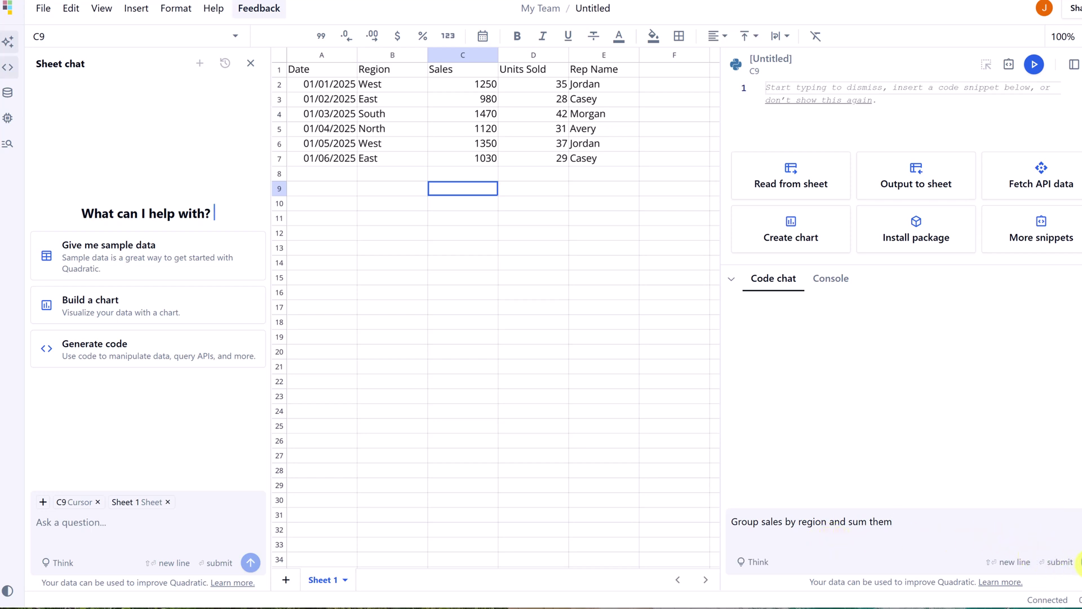
click(1079, 562)
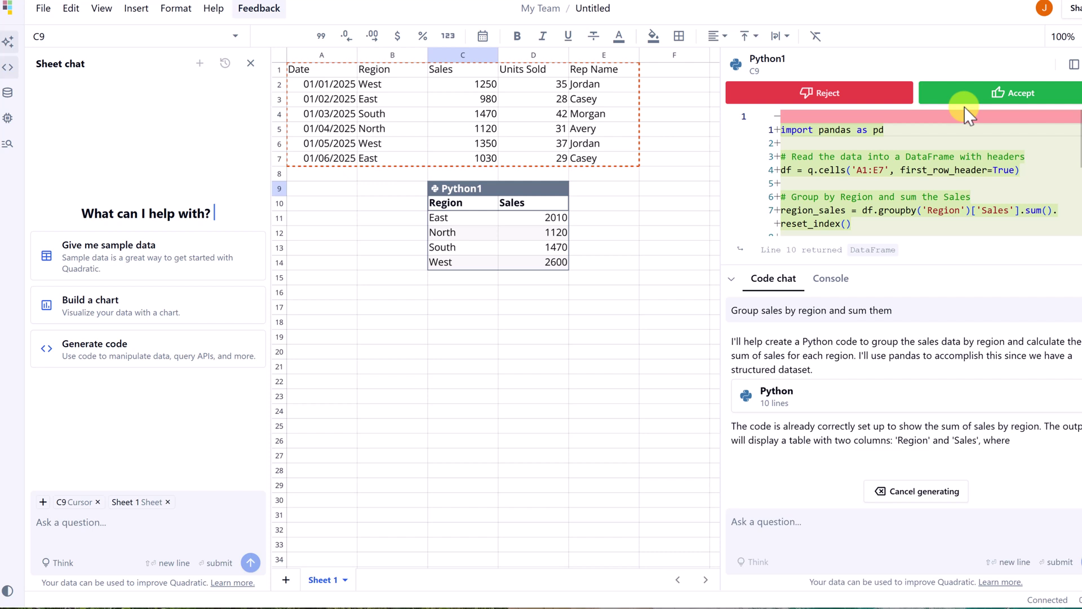
click(997, 96)
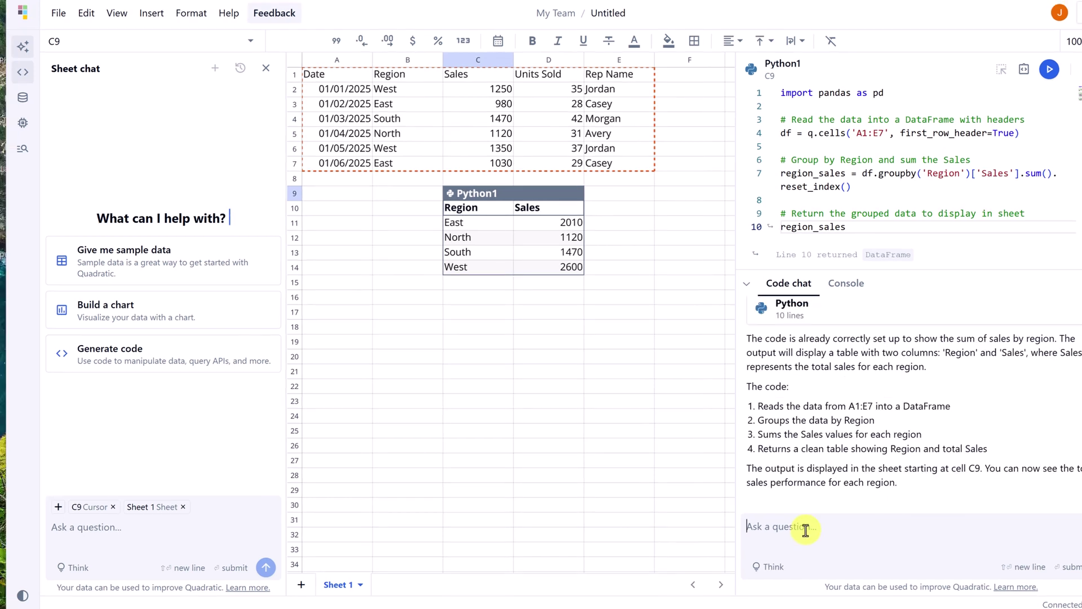
- Generate and accept Code chat's bar chart of total sales by region in C9
text(Create a bar chart of total sales by region)
key(Return)
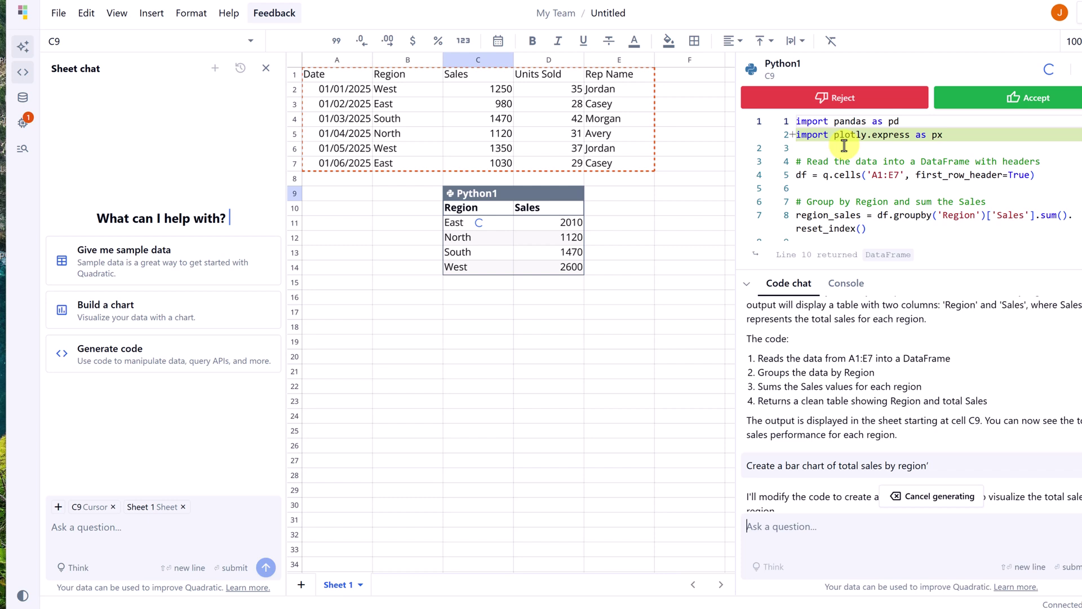
click(1034, 111)
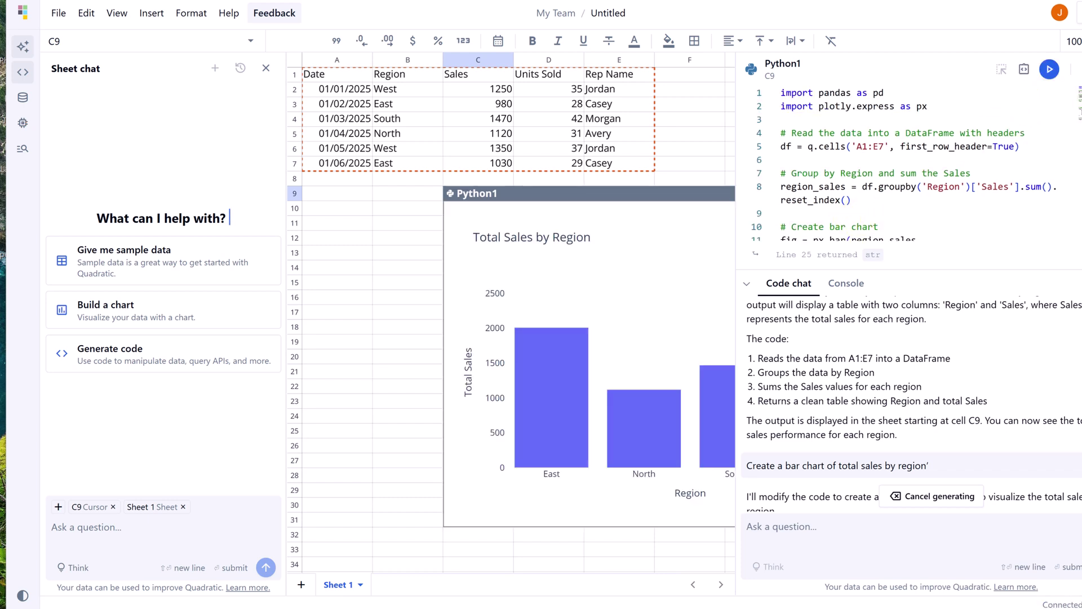
click(1071, 70)
- Keep the chart anchored at C9 and reopen its code editor from the cell's options
click(800, 190)
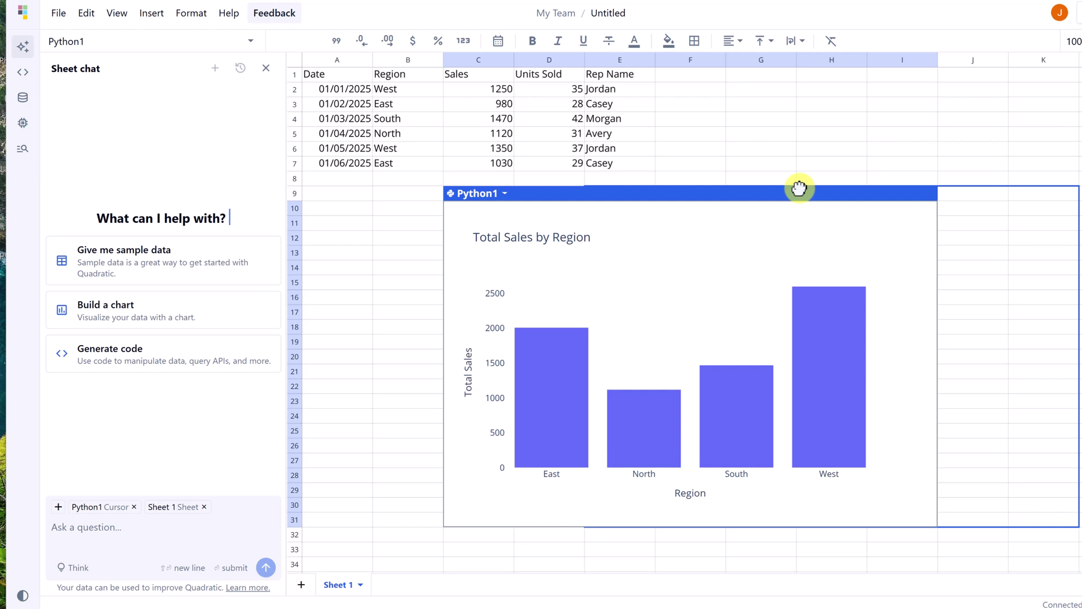
drag(799, 188, 600, 201)
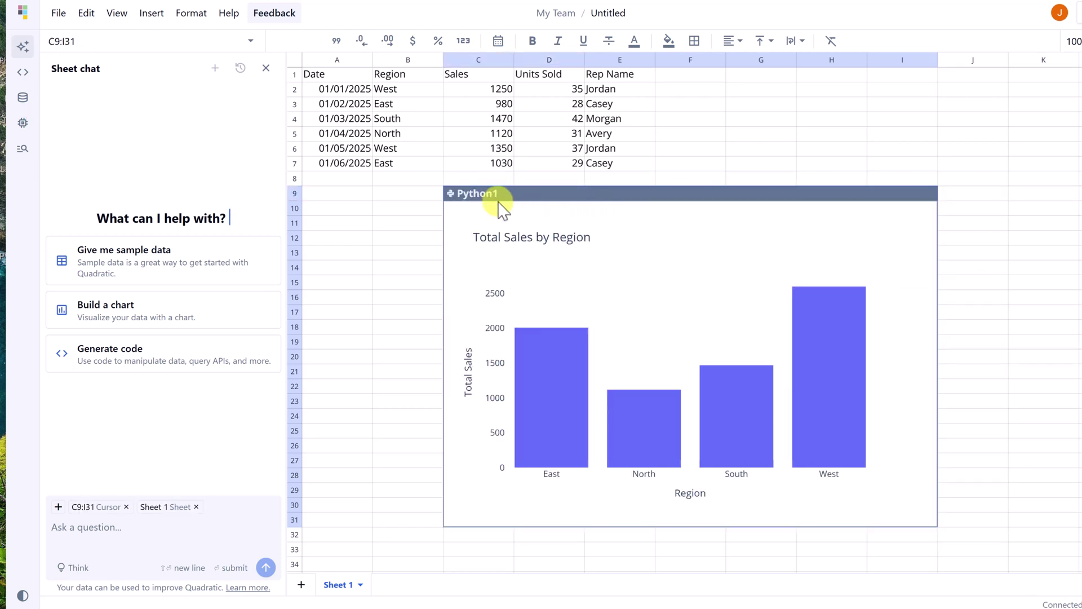
drag(502, 209, 498, 194)
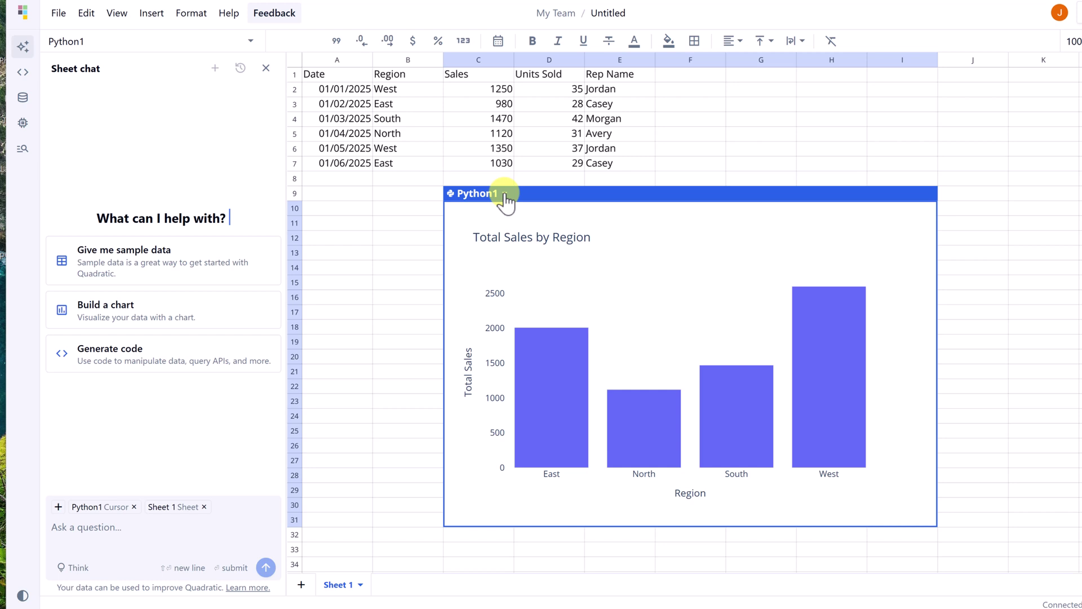
click(505, 196)
click(587, 347)
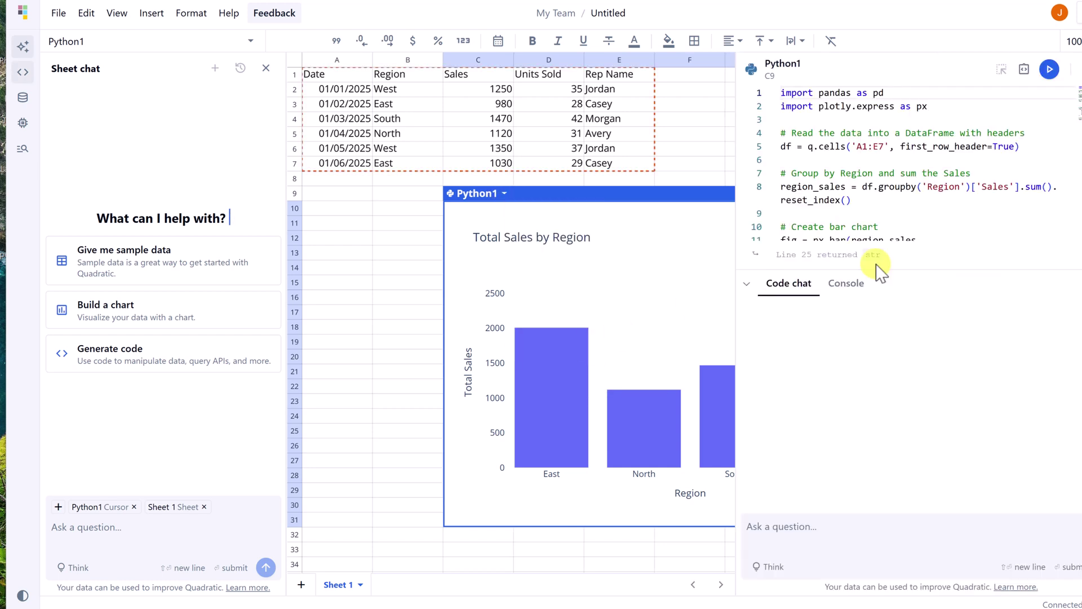
scroll(861, 139, down, 2)
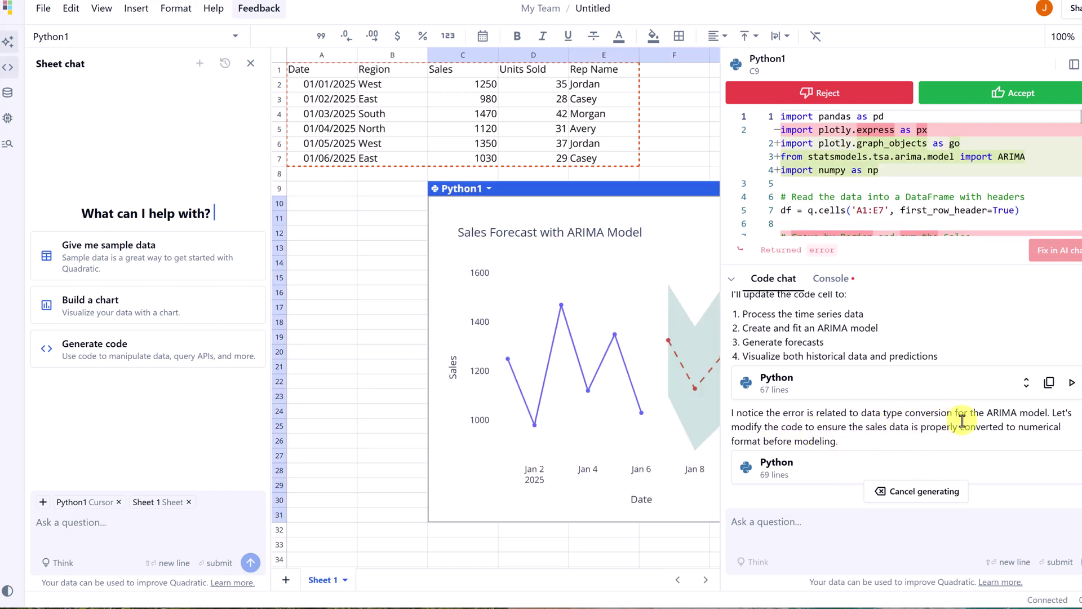
- Accept the ARIMA forecast code and shift the full chart one column left to B9:H31
click(1016, 99)
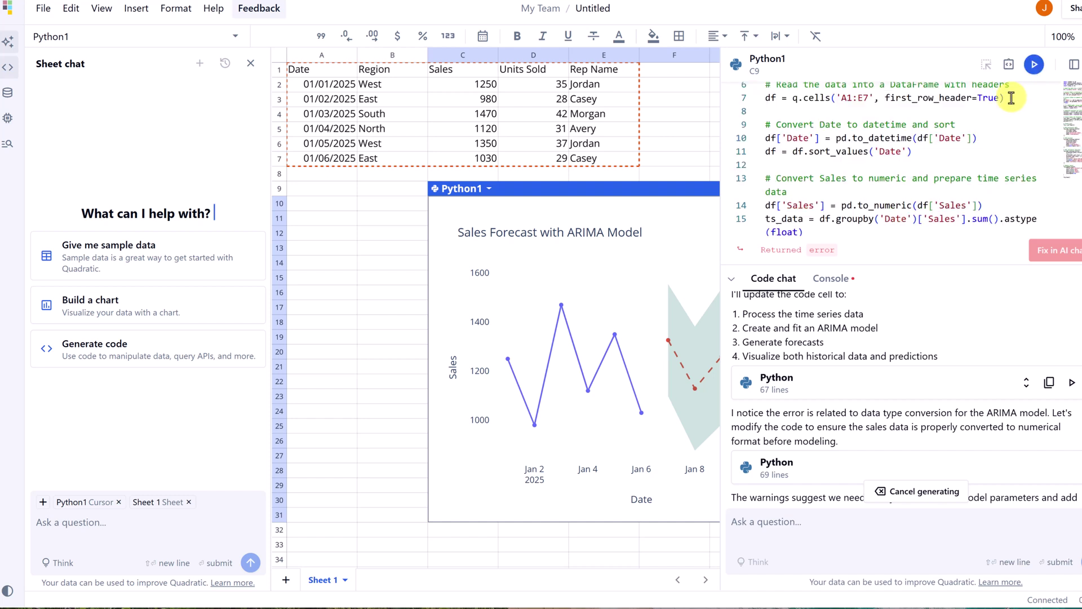
key(Escape)
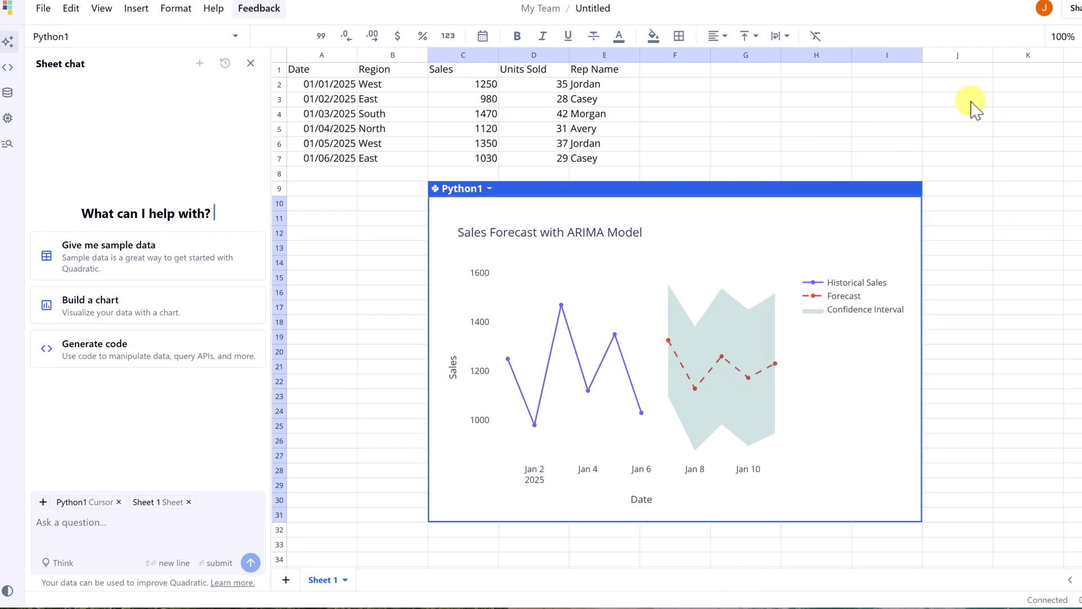
drag(736, 187, 702, 186)
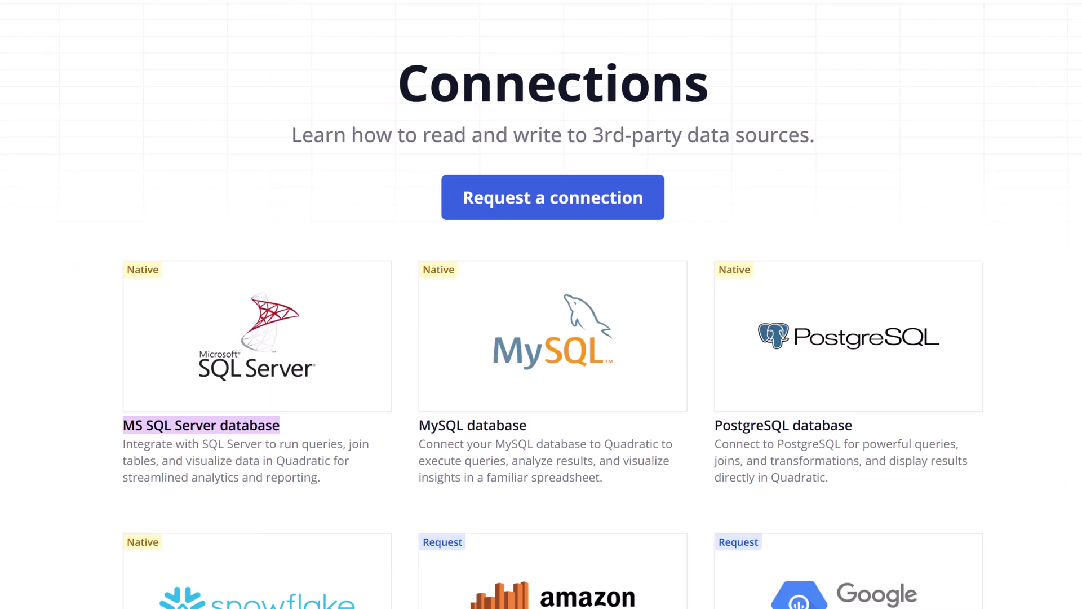
- Scroll the Connections page through the SQL Server, MySQL, PostgreSQL, Snowflake, Athena and BigQuery cards
scroll(553, 304, down, 2)
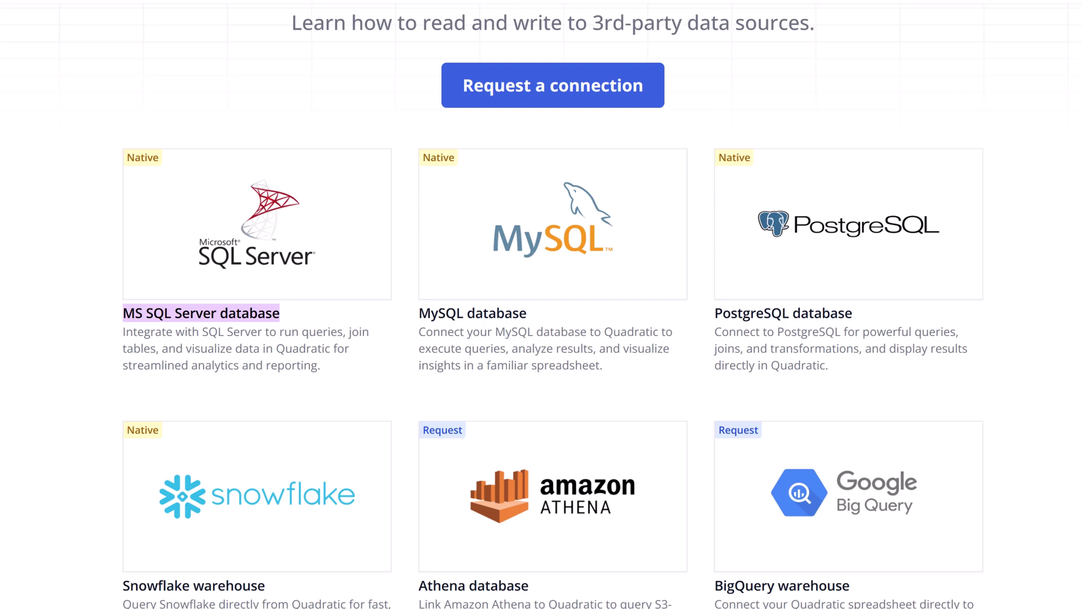
scroll(553, 305, down, 2)
scroll(553, 305, down, 2)
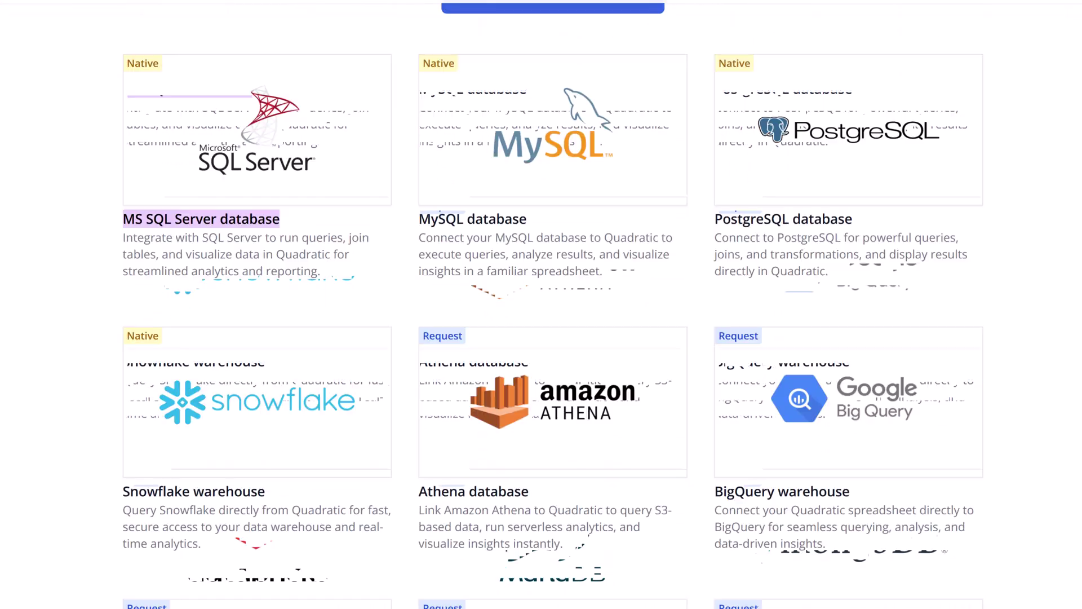
scroll(553, 304, down, 4)
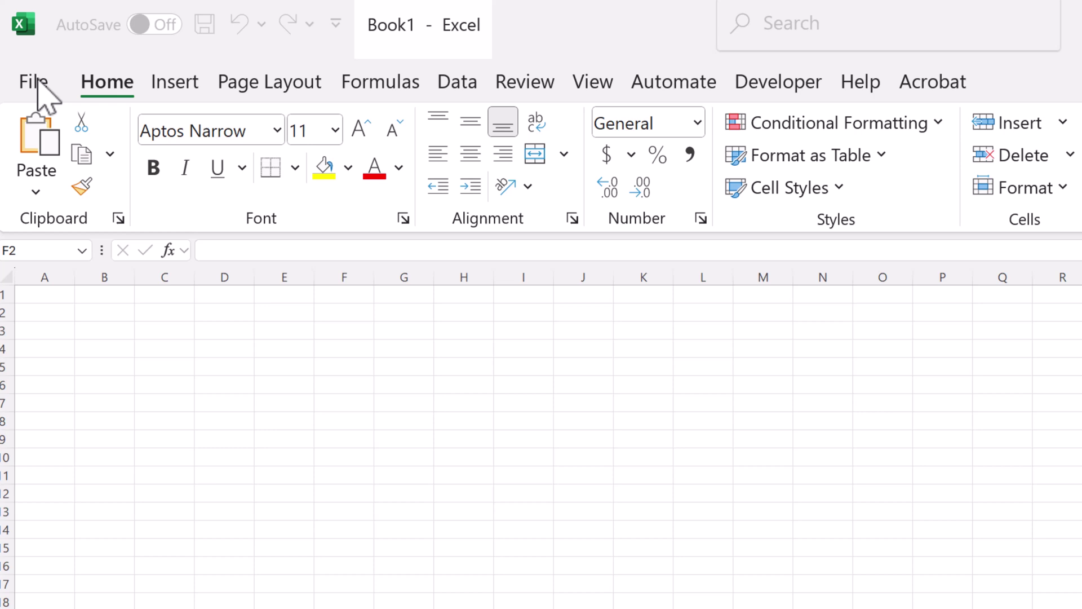
- In Excel's Data tab, browse Get Data's From Database, From Azure and From Power Platform sources
click(462, 81)
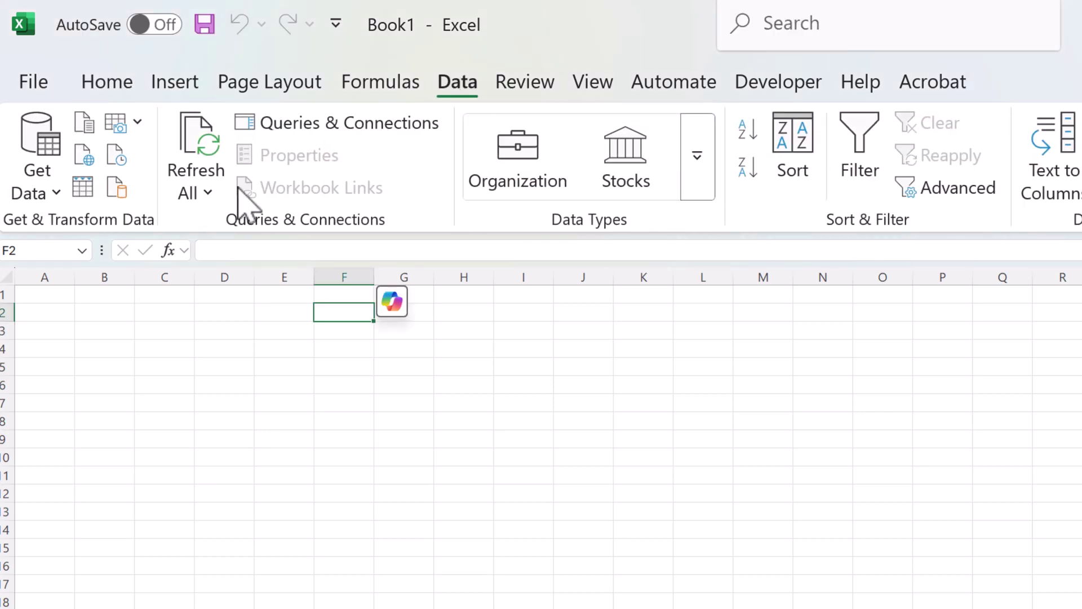
click(56, 194)
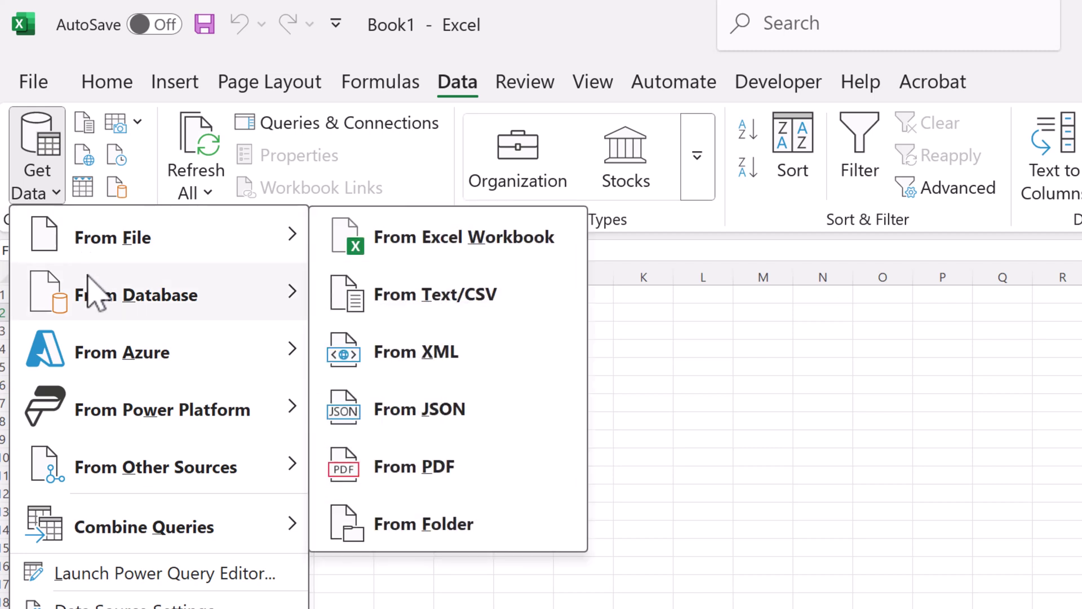
mouse_move(90, 282)
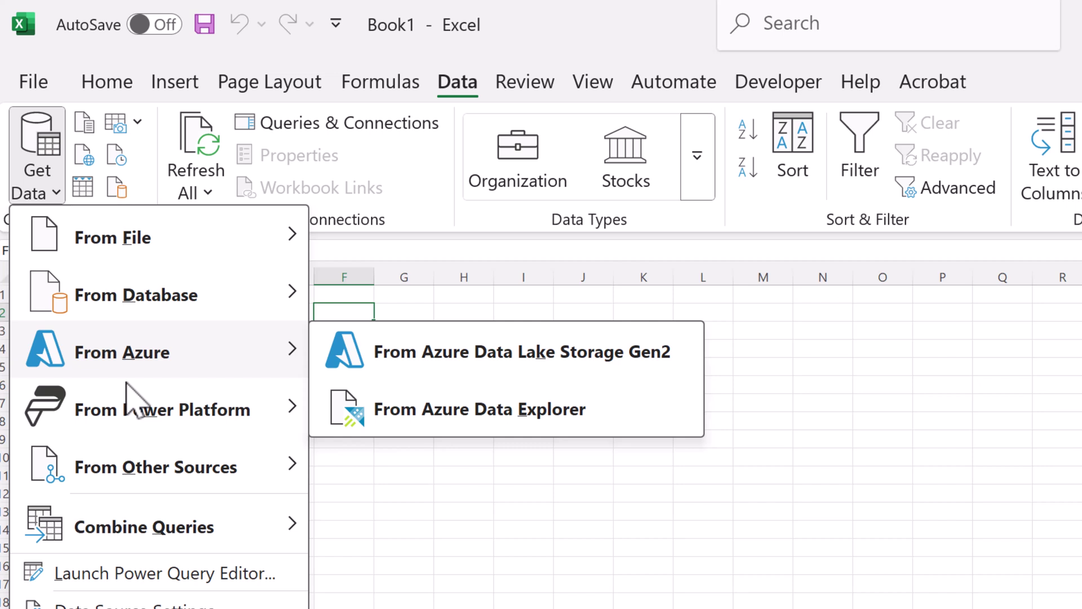
mouse_move(128, 400)
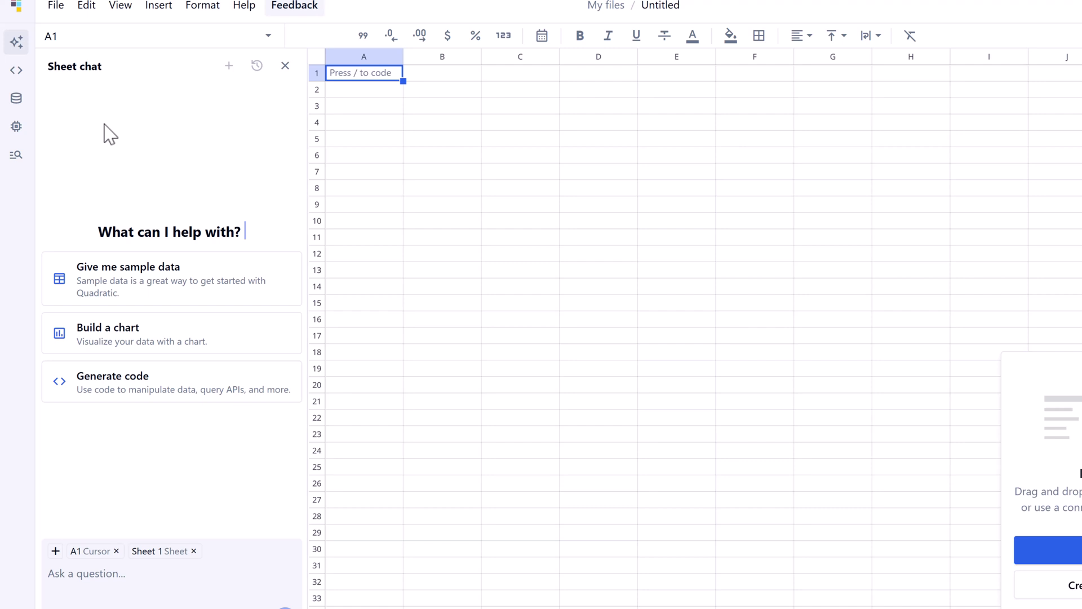
- Preview the MySQL connection form, then copy the live Brent Crude price JSON from the Oil Price API site
click(19, 100)
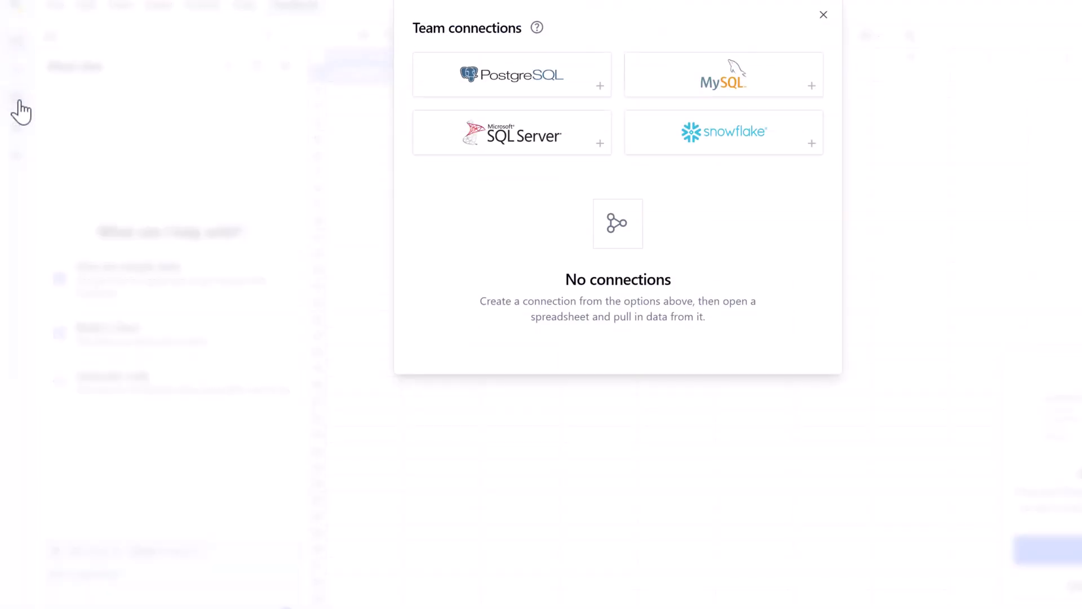
click(675, 94)
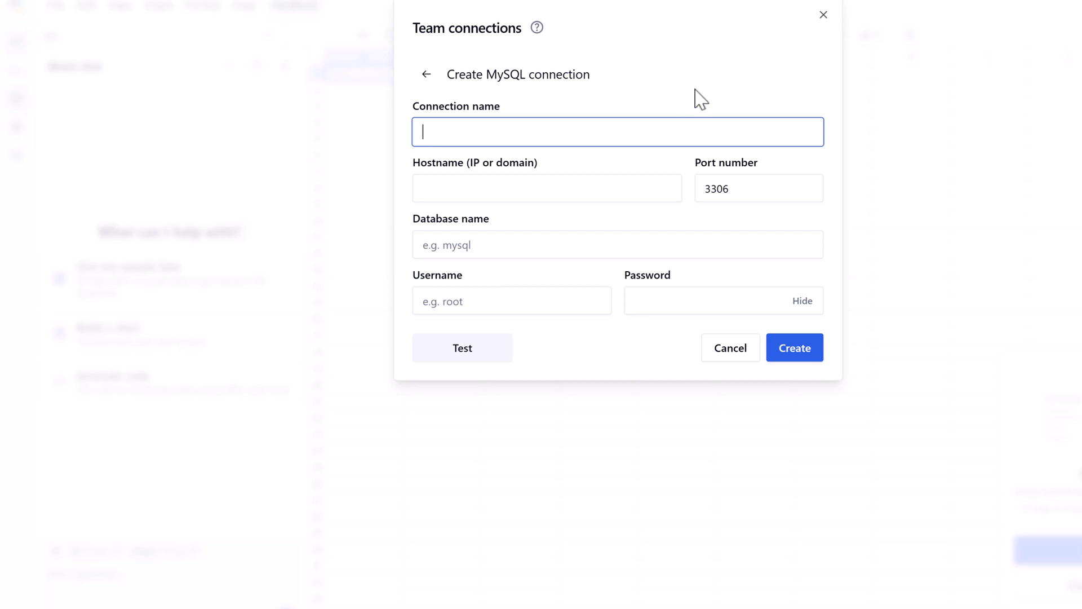
click(426, 75)
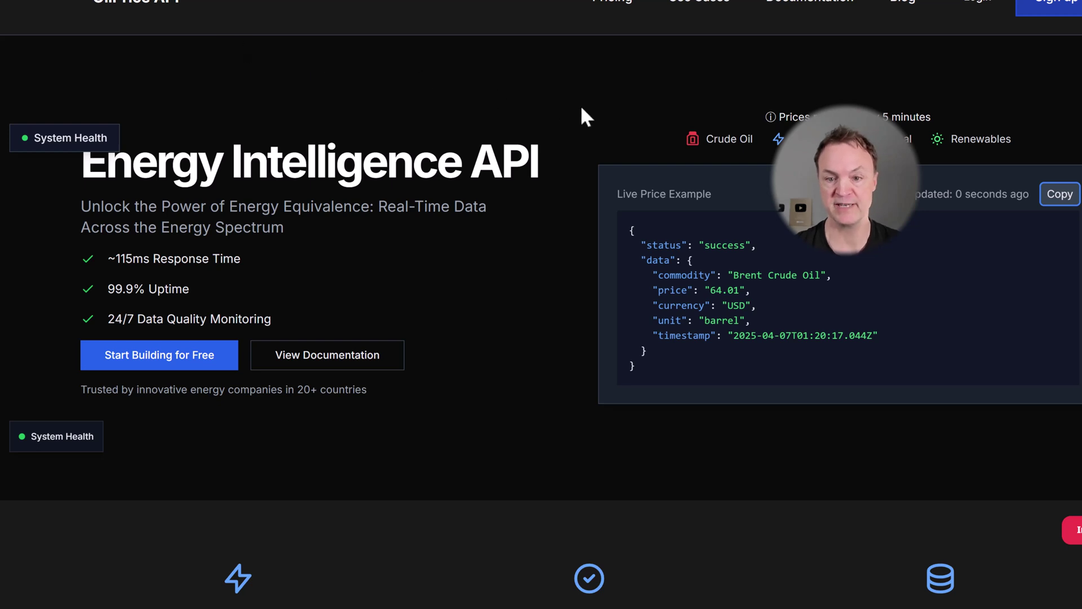
click(1066, 201)
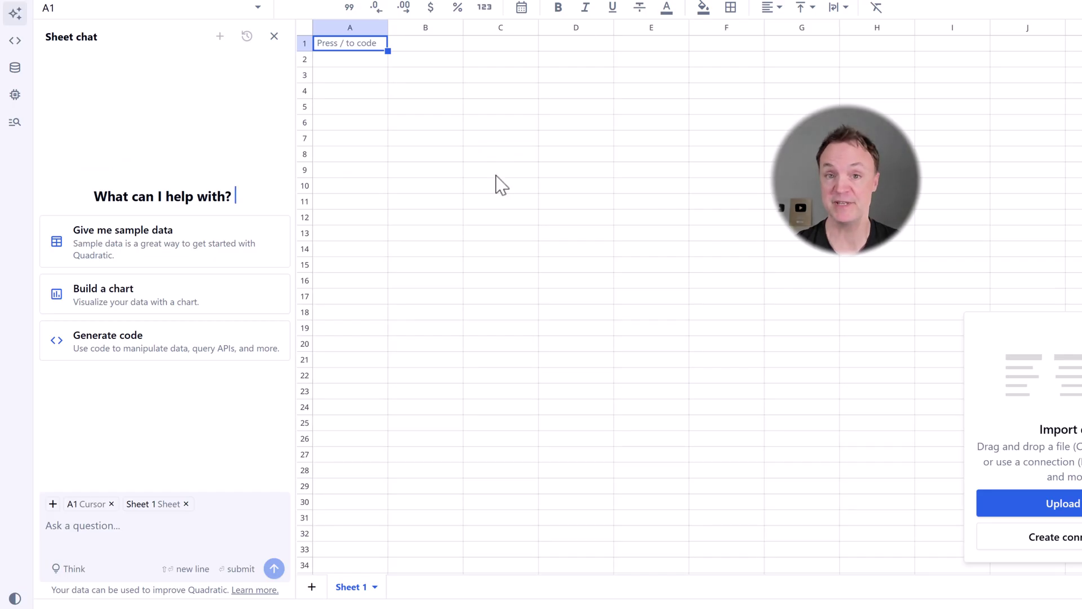
- Ask the AI to 'place the following in as api:' with the pasted Brent Crude JSON
click(103, 530)
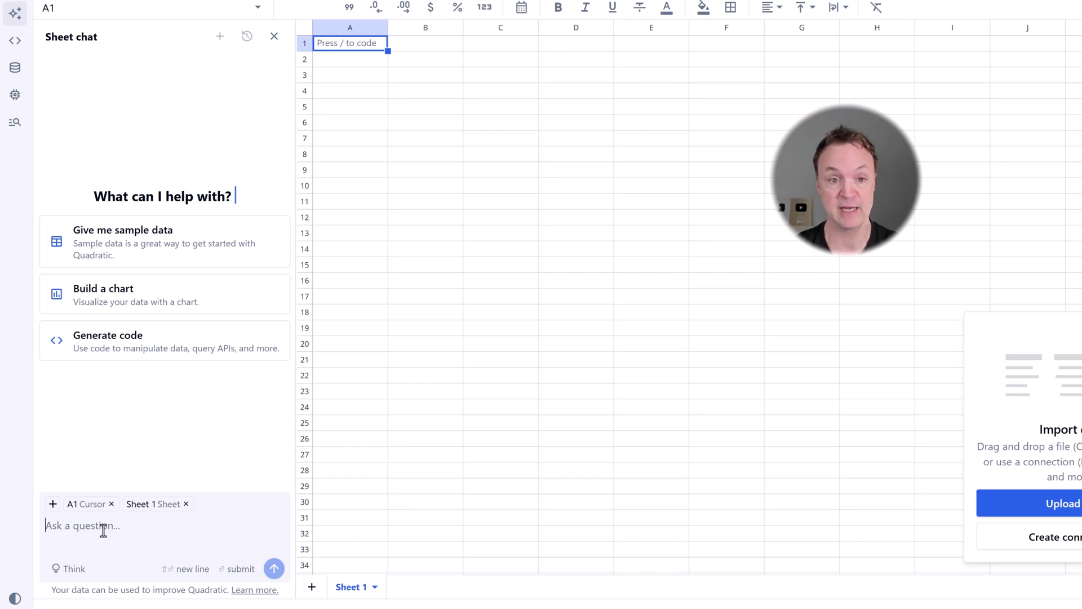
text(place the following in as api:)
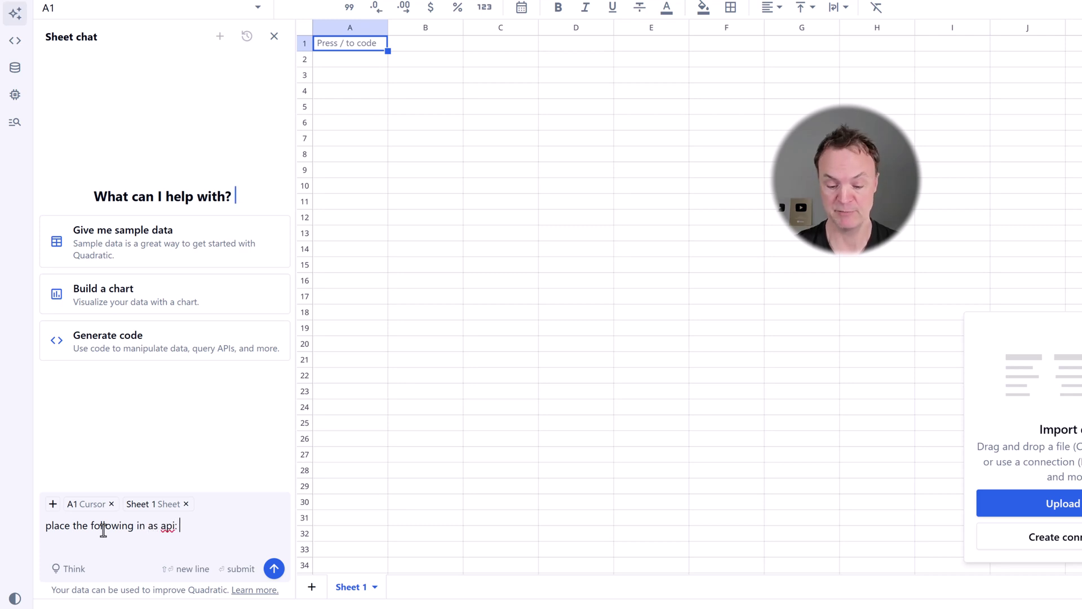
key(ctrl+v)
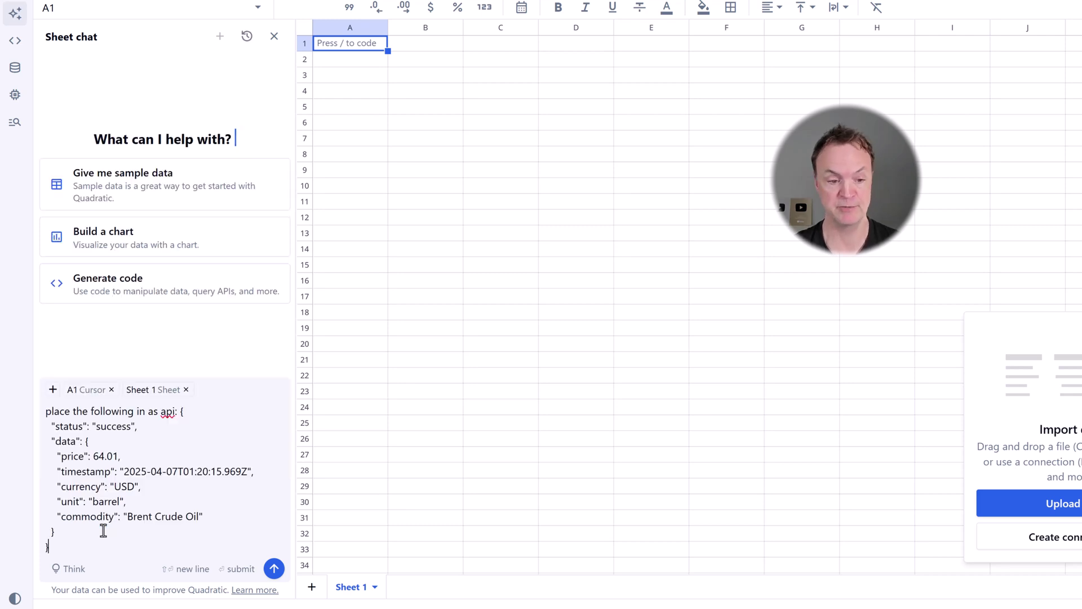
key(Return)
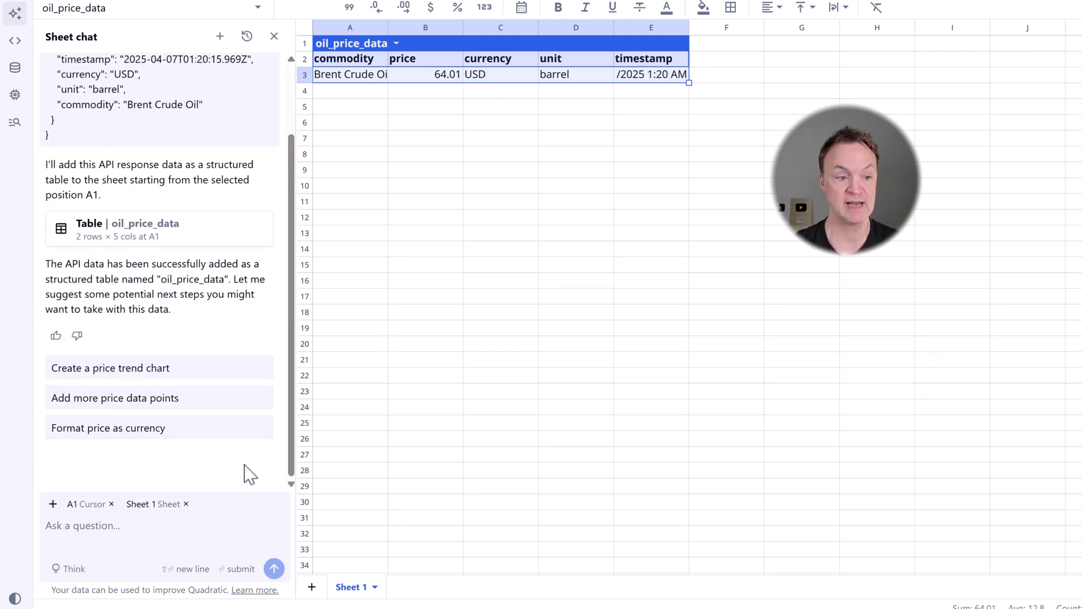
- Have the AI add more historical Brent price points, and widen column E to show full timestamps
click(142, 407)
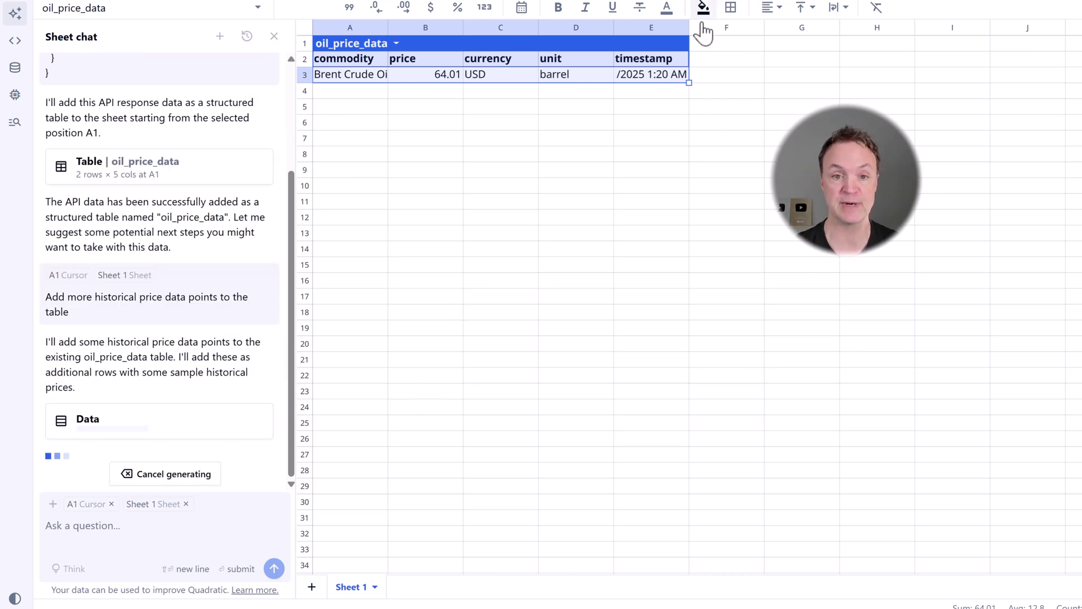
drag(689, 27, 725, 27)
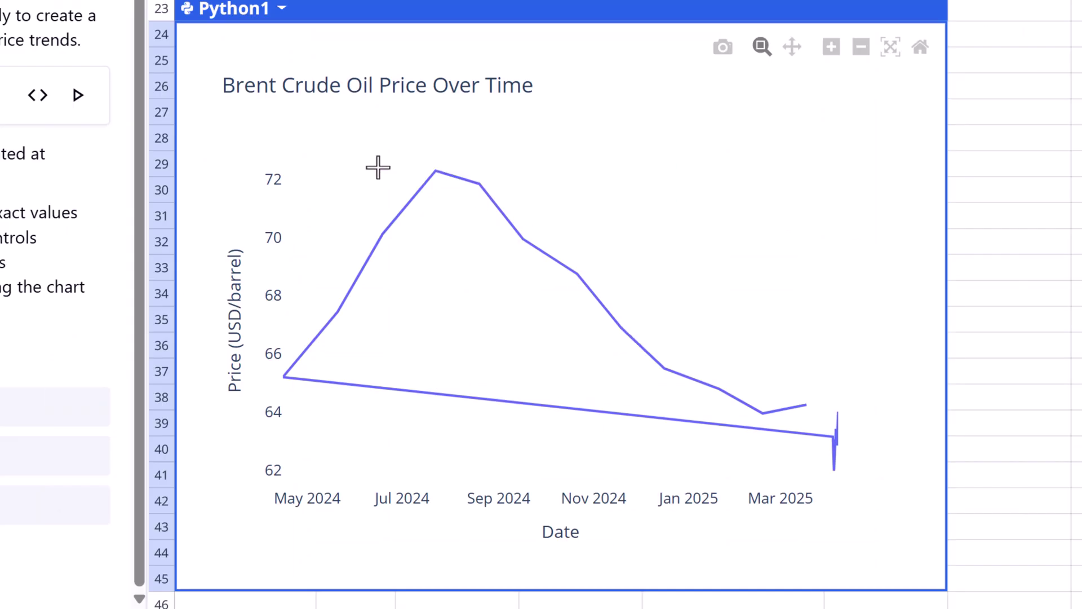
- Zoom the Brent price chart in stages down to the Feb 9 – Mar 2 range
mouse_move(330, 298)
drag(304, 223, 838, 442)
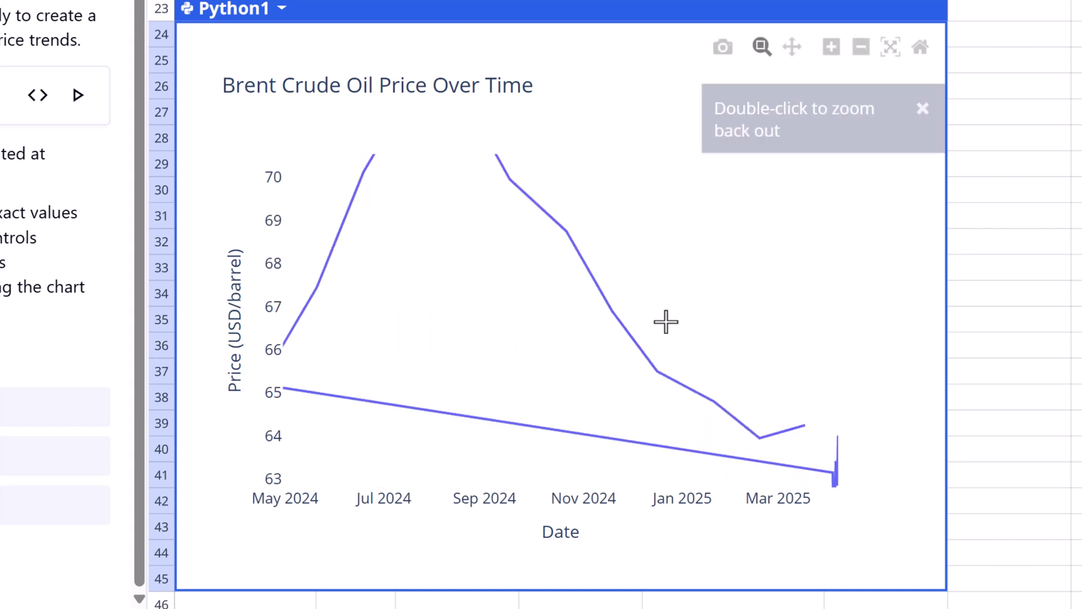
drag(661, 315, 794, 459)
drag(582, 370, 699, 452)
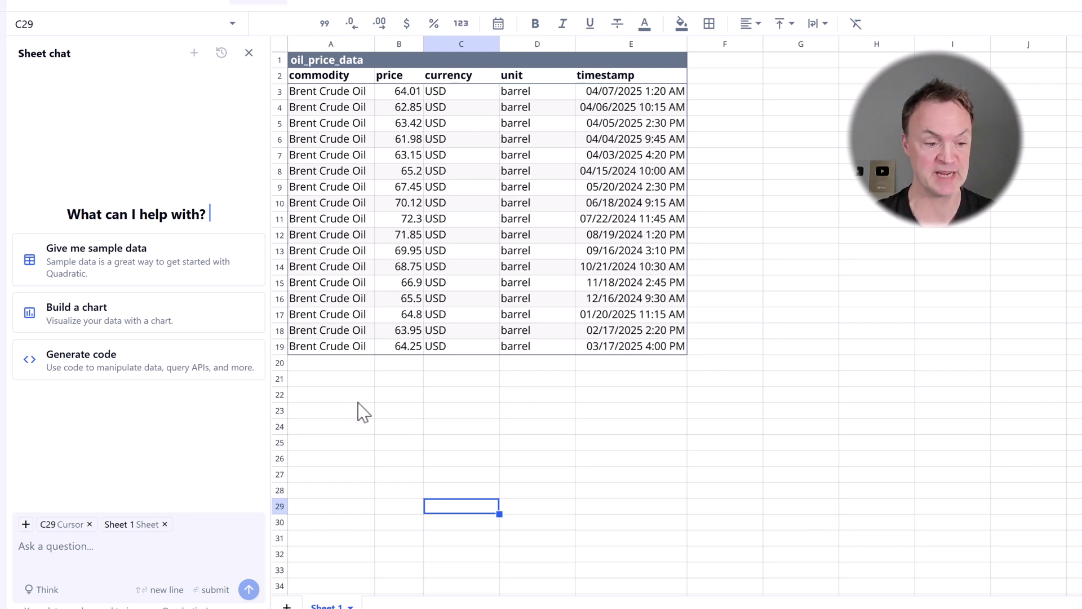
- Ask the AI to 'make this into an interactive chart' from the oil price table
click(88, 552)
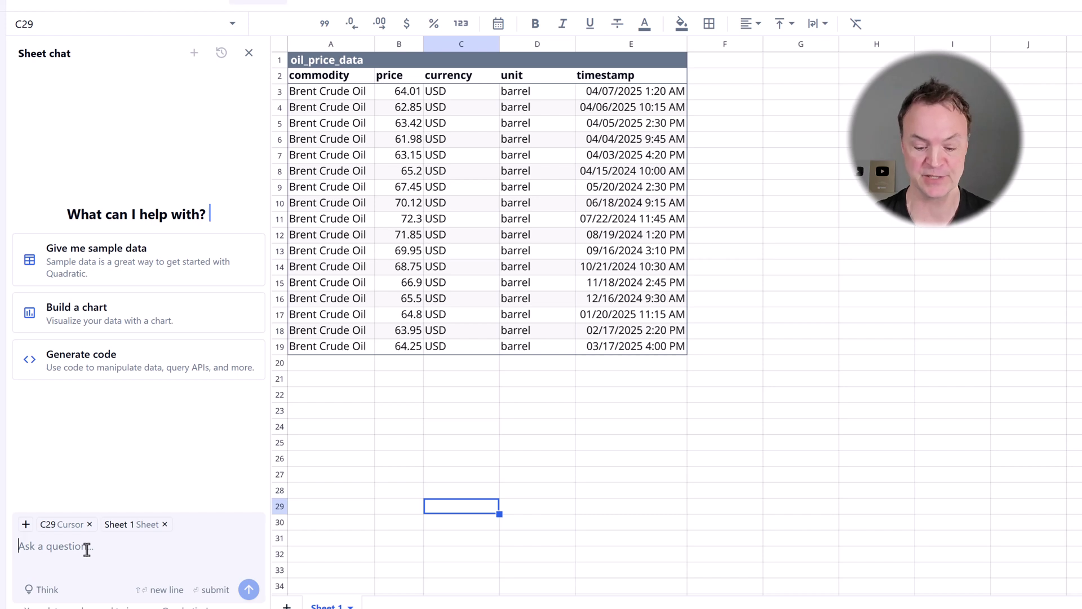
key(ctrl+v)
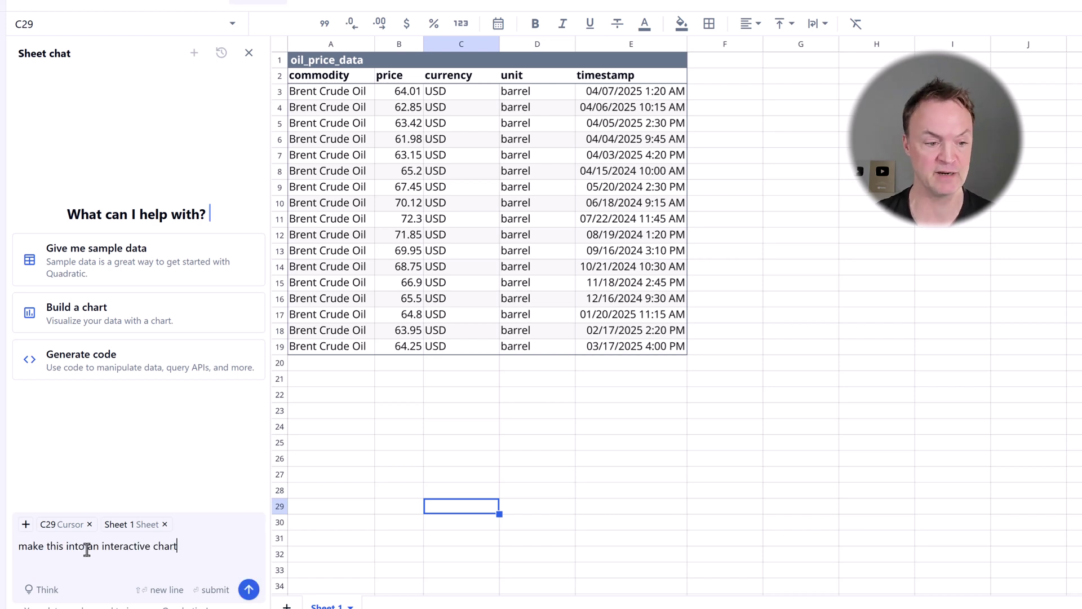
click(249, 590)
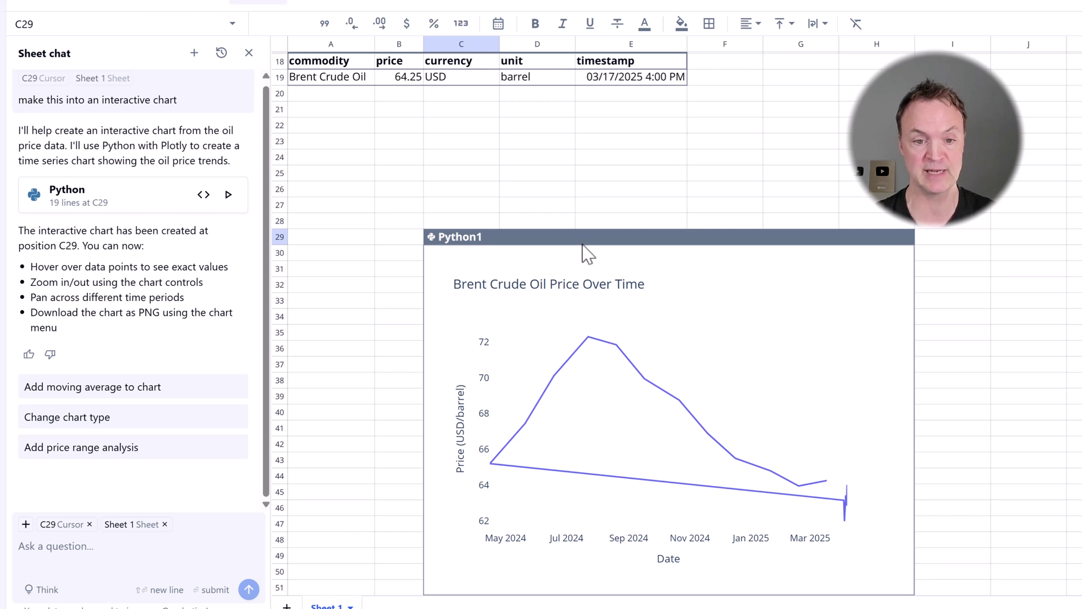
- Move the Python1 Brent chart to A23 and zoom it to Feb 9 – Mar 2, 2025
drag(582, 244, 496, 145)
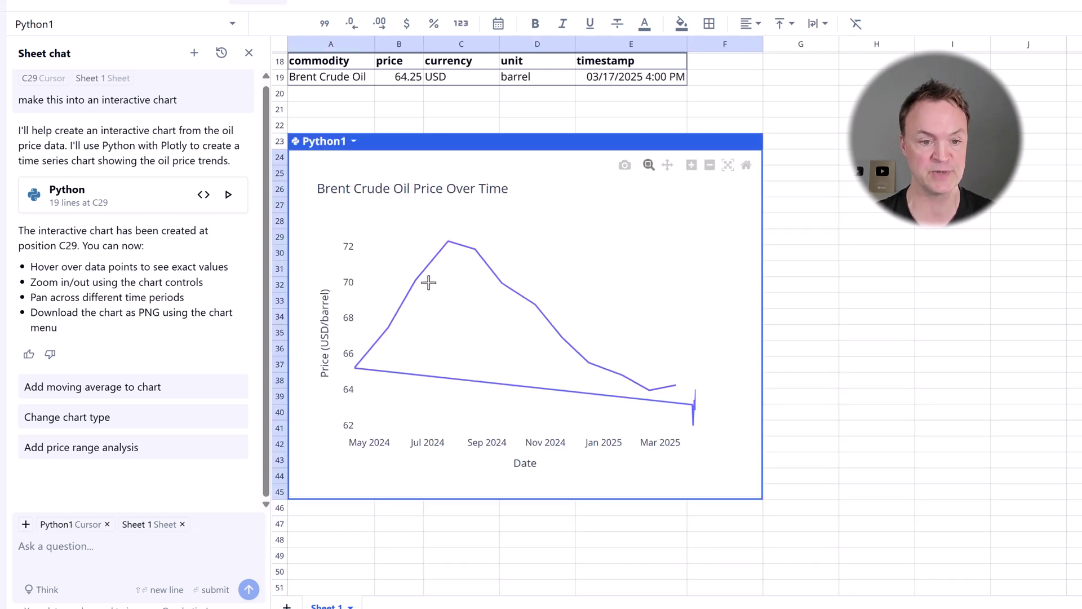
mouse_move(559, 330)
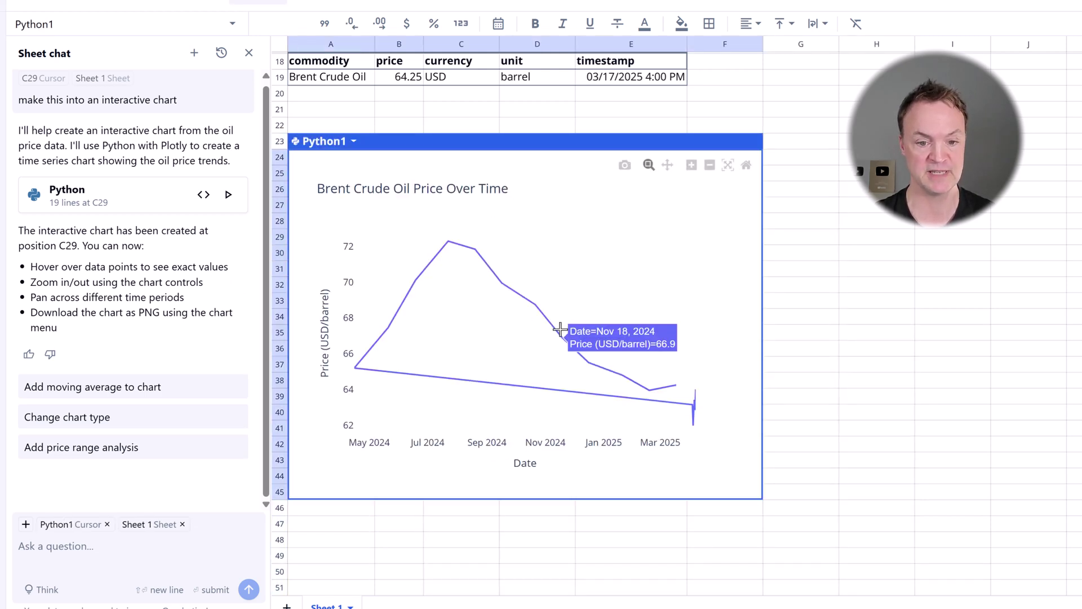
mouse_move(382, 322)
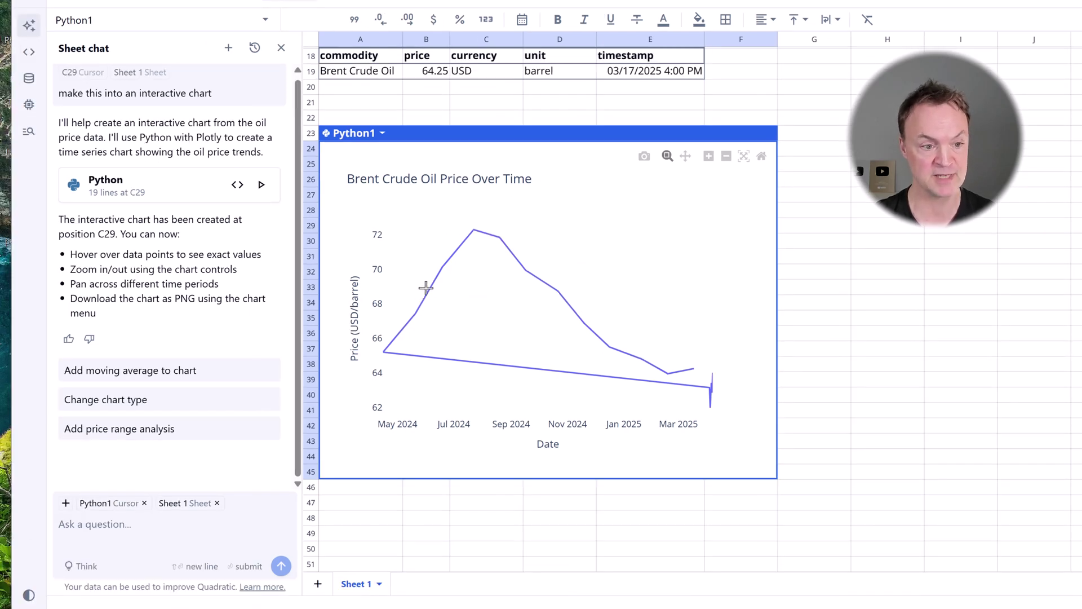
mouse_move(397, 259)
mouse_down()
mouse_move(404, 317)
mouse_move(562, 374)
mouse_move(712, 395)
mouse_up()
drag(609, 318, 691, 406)
drag(560, 319, 635, 422)
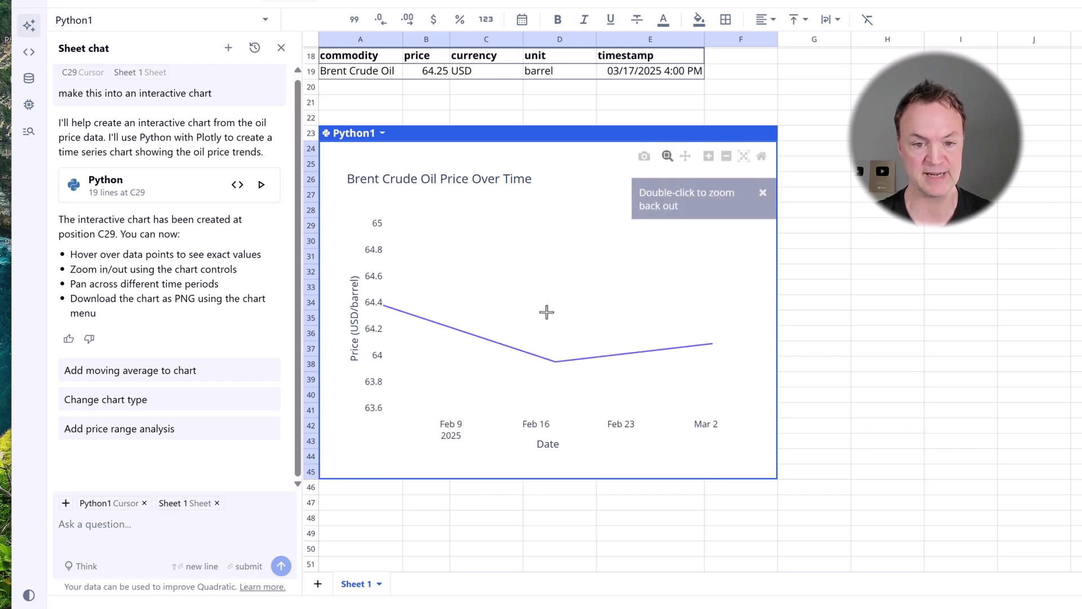